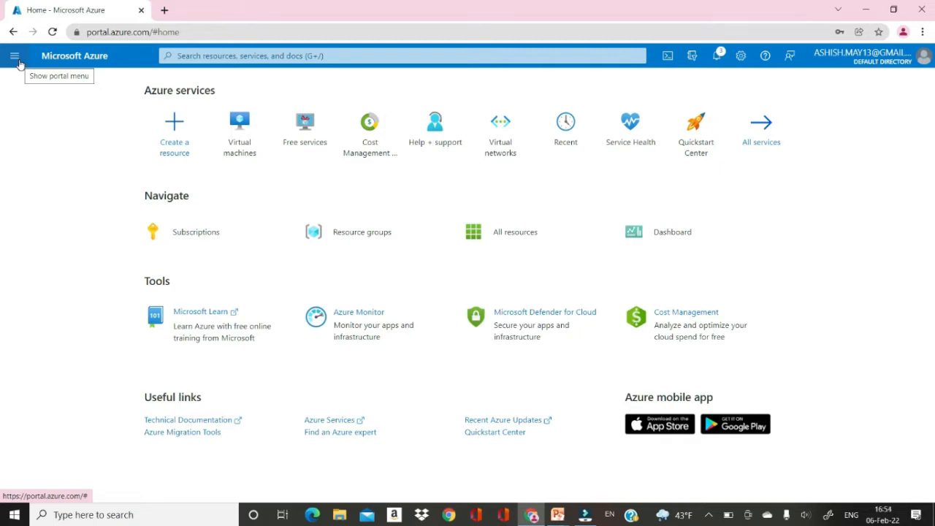
{"action": "left_click", "coordinate": [667, 59]}
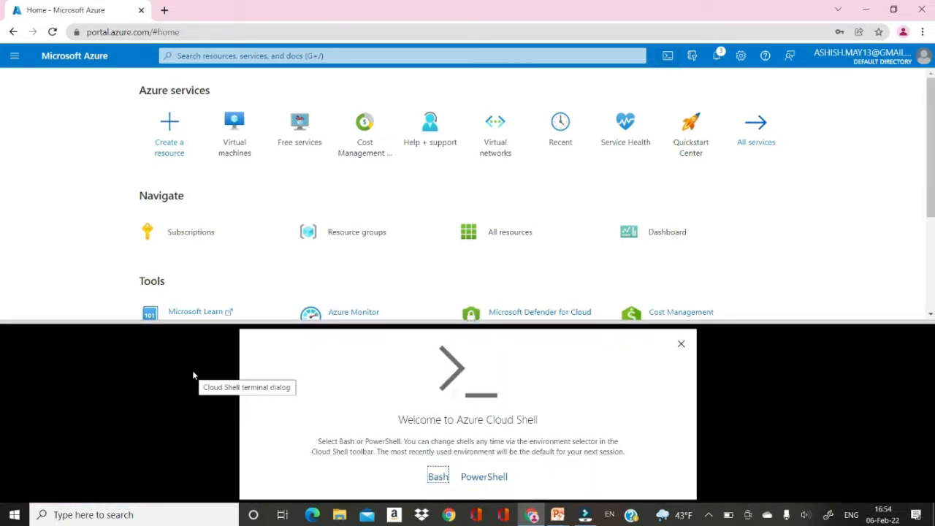
{"action": "left_click", "coordinate": [678, 348]}
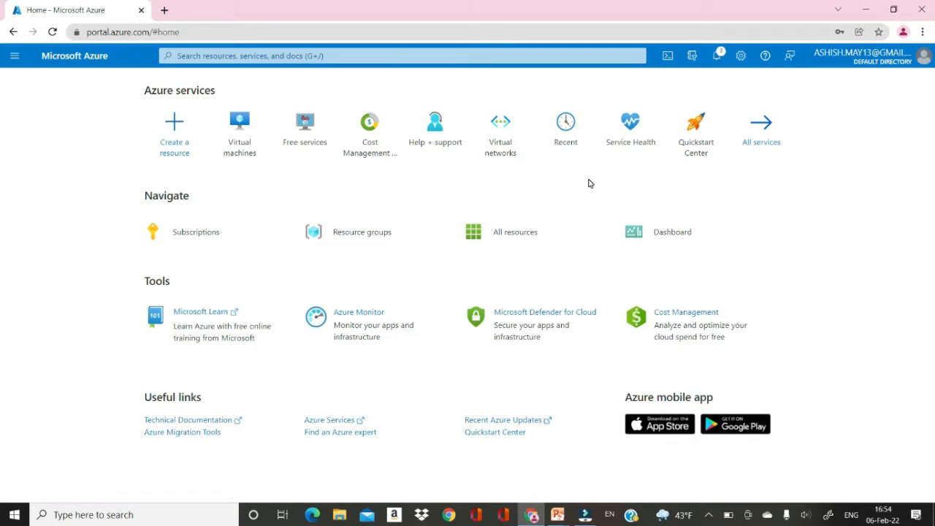
{"action": "left_click", "coordinate": [15, 57]}
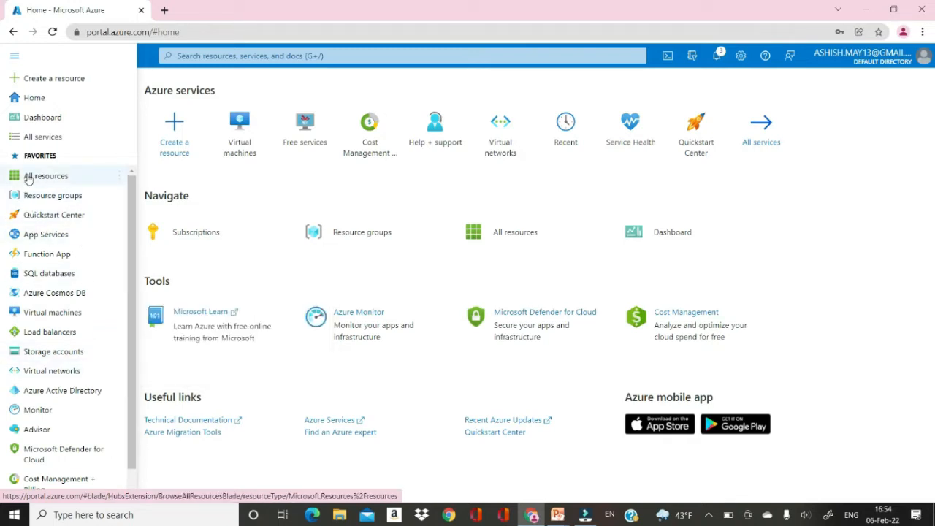
{"action": "mouse_move", "coordinate": [28, 179]}
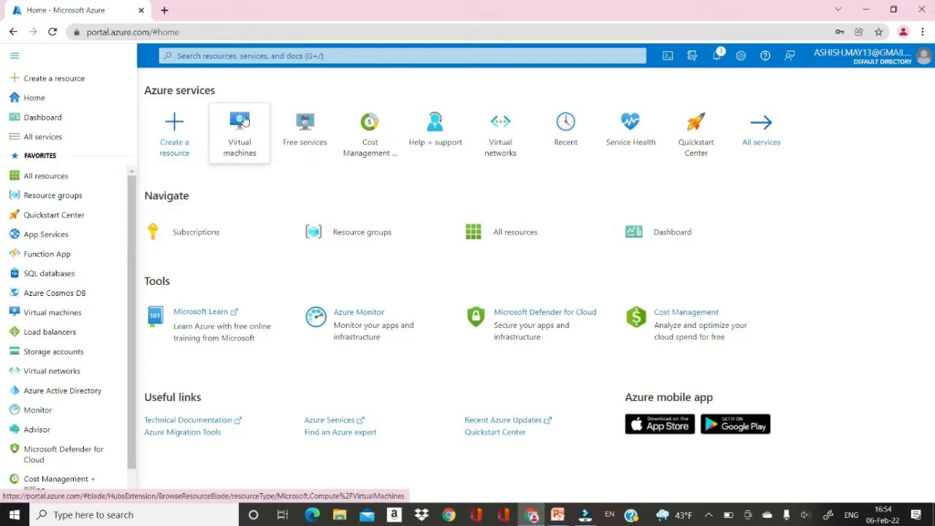
{"action": "mouse_move", "coordinate": [245, 121]}
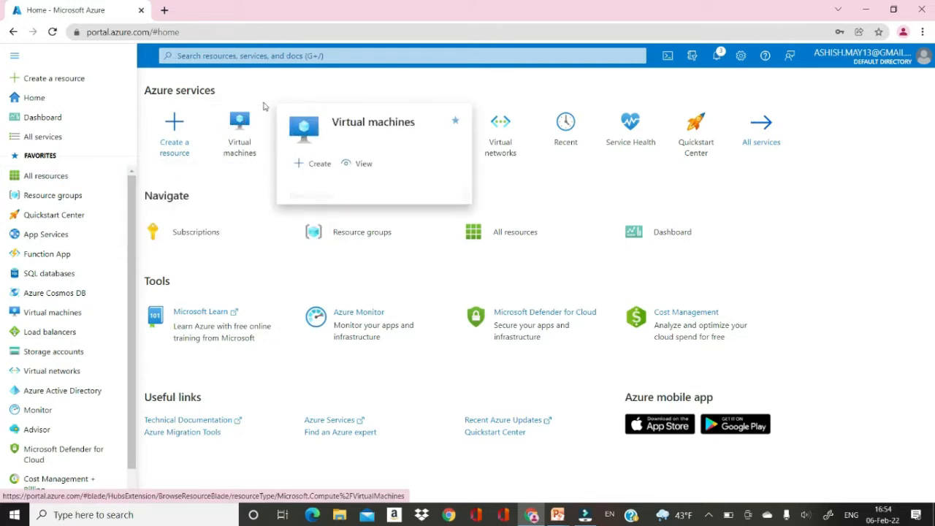
{"action": "left_click", "coordinate": [204, 56]}
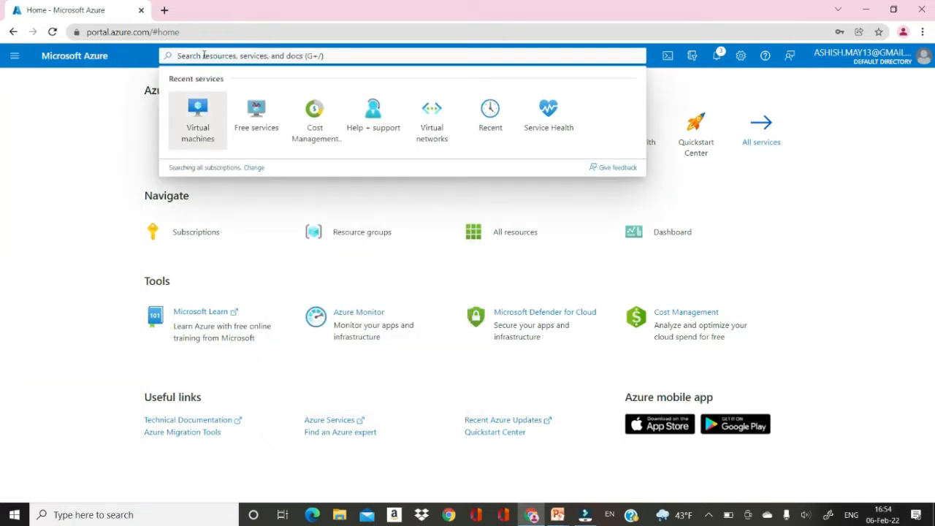
{"action": "left_click", "coordinate": [128, 82]}
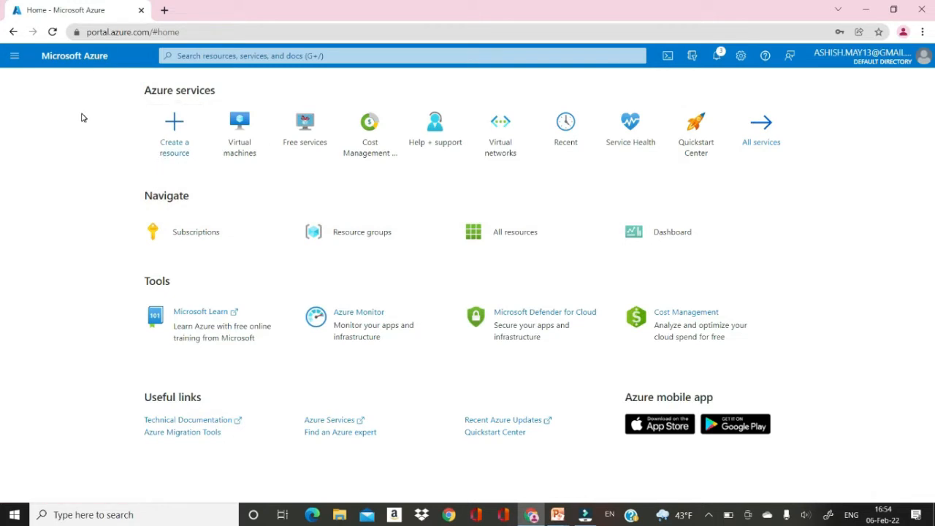
Open the virtual machines service and start creating a new virtual machine without a preset configuration
{"action": "left_click", "coordinate": [14, 56]}
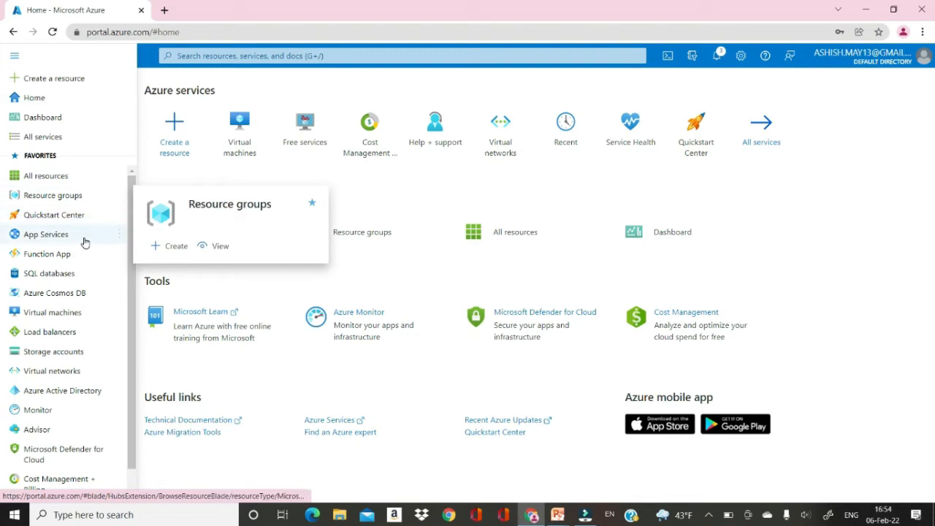
{"action": "mouse_move", "coordinate": [84, 242]}
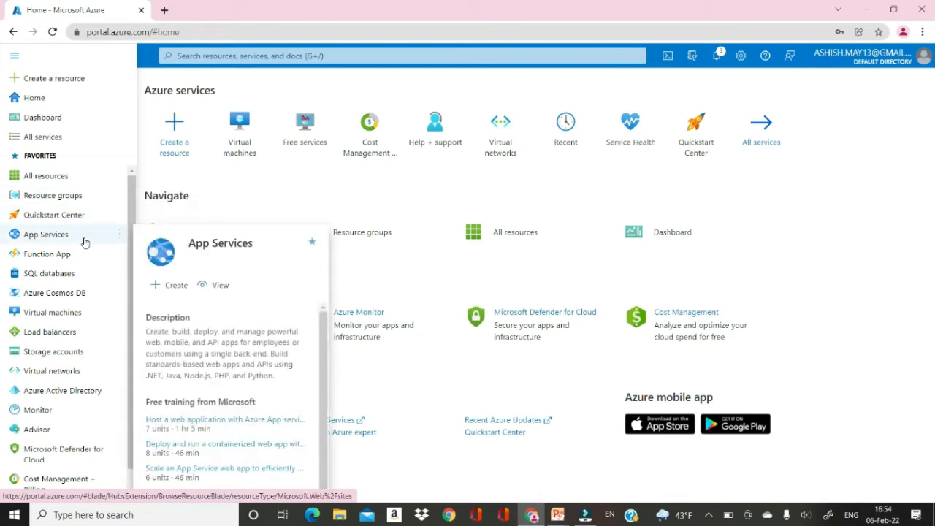
{"action": "left_click", "coordinate": [63, 311]}
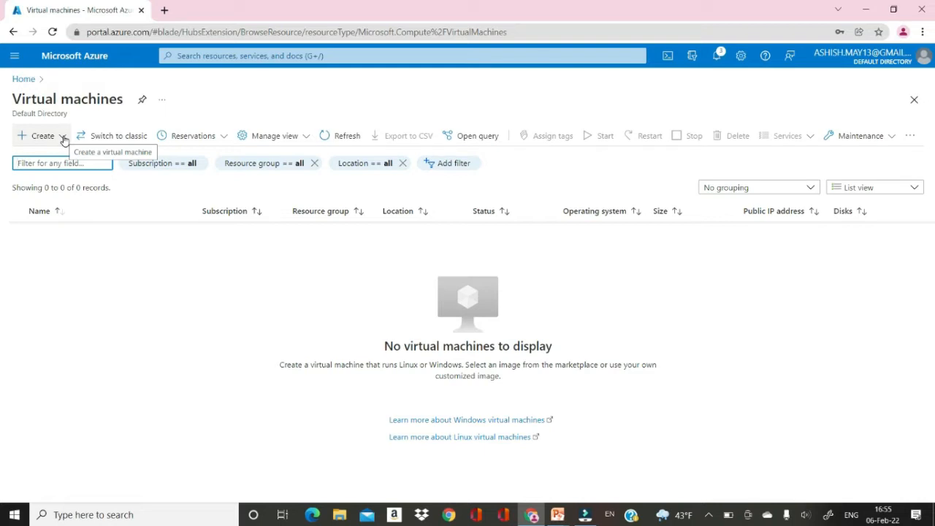
{"action": "left_click", "coordinate": [63, 137]}
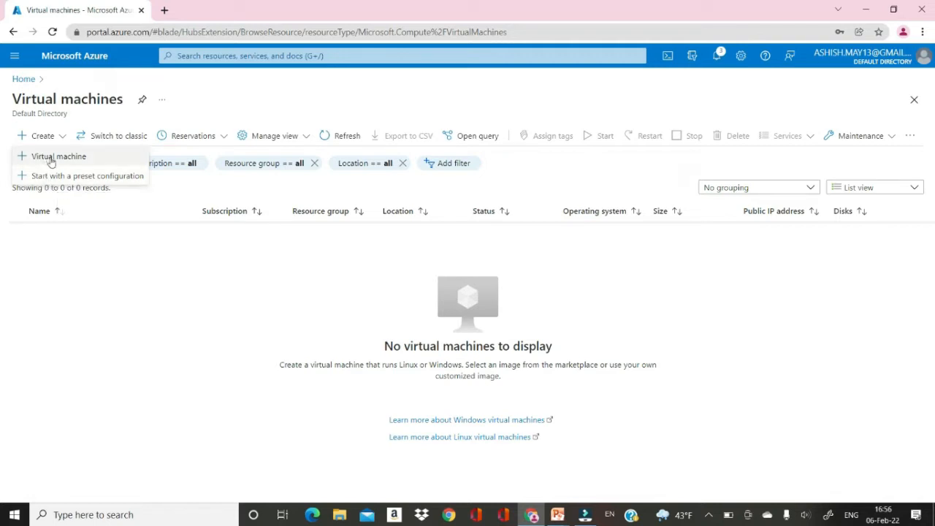
{"action": "left_click", "coordinate": [48, 156]}
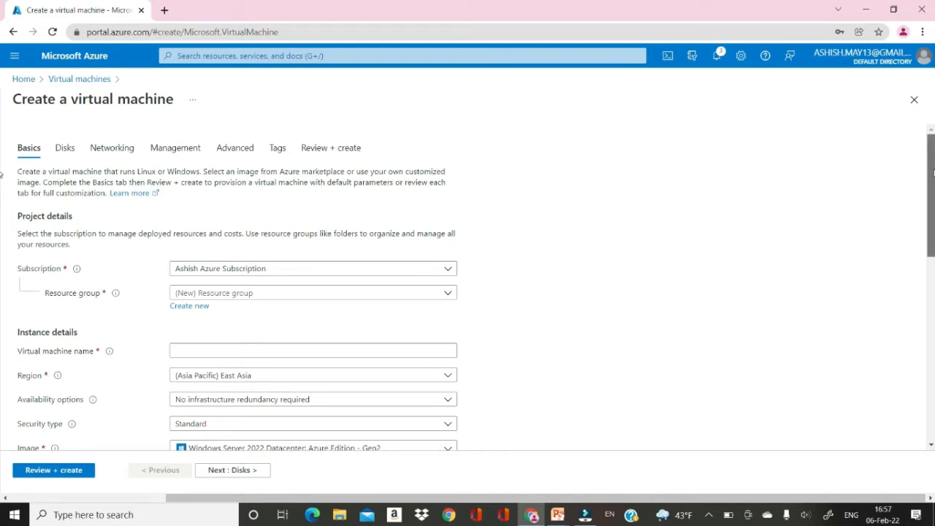
Create a new resource group named RG-demoIUT for the virtual machine
{"action": "scroll", "coordinate": [2, 176], "scroll_direction": "down", "scroll_amount": 2}
{"action": "scroll", "coordinate": [2, 204], "scroll_direction": "down", "scroll_amount": 1}
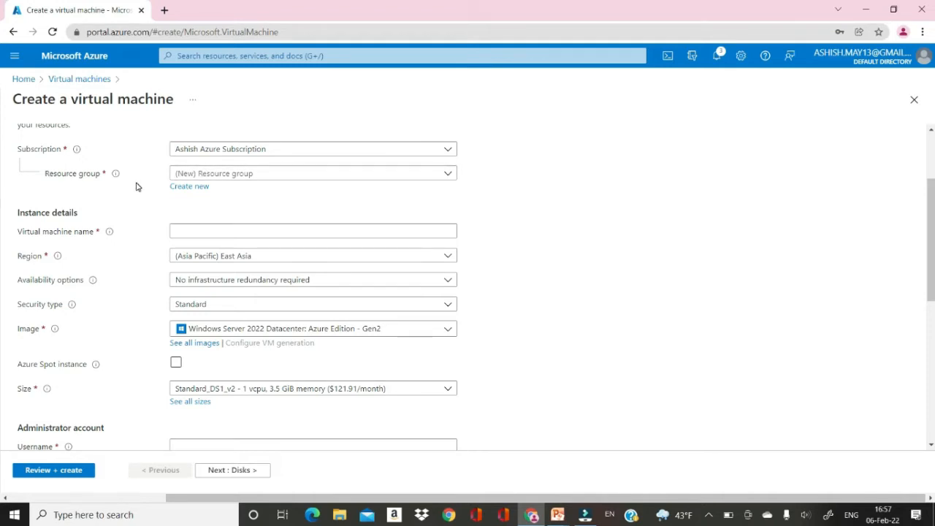
{"action": "mouse_move", "coordinate": [108, 180]}
{"action": "mouse_move", "coordinate": [77, 154]}
{"action": "left_click", "coordinate": [447, 175]}
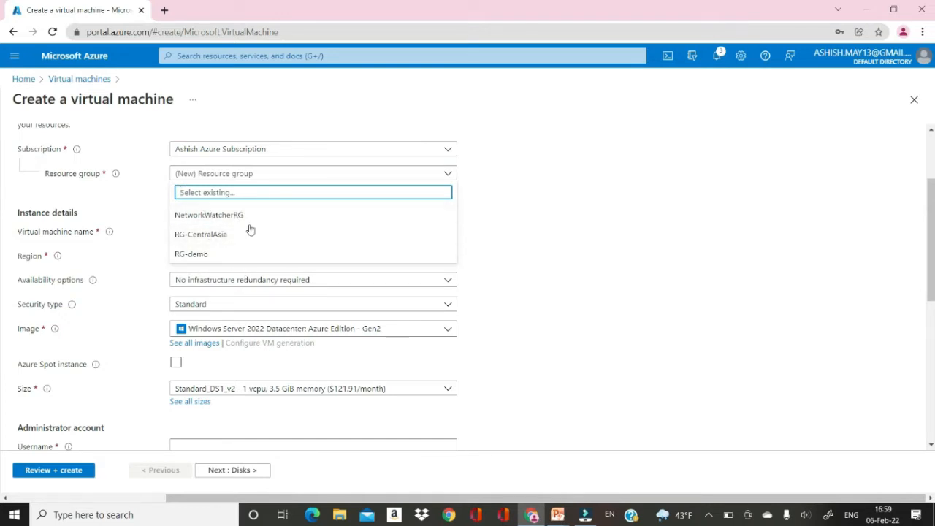
{"action": "left_click", "coordinate": [477, 179]}
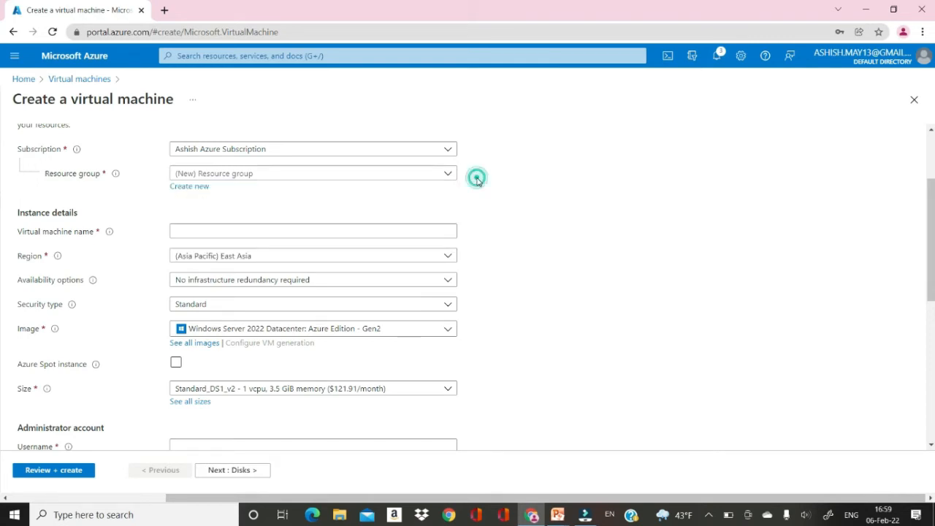
{"action": "left_click", "coordinate": [195, 188]}
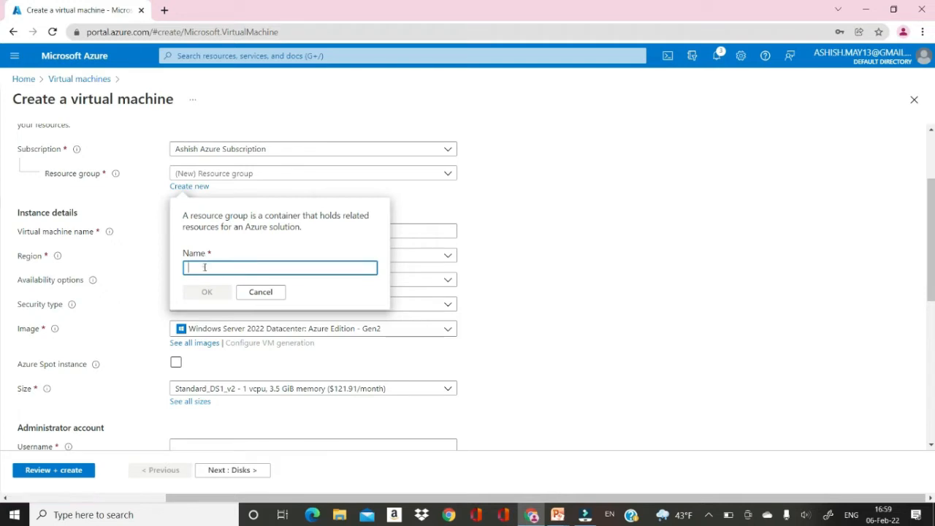
{"action": "type", "text": "RG-dem"}
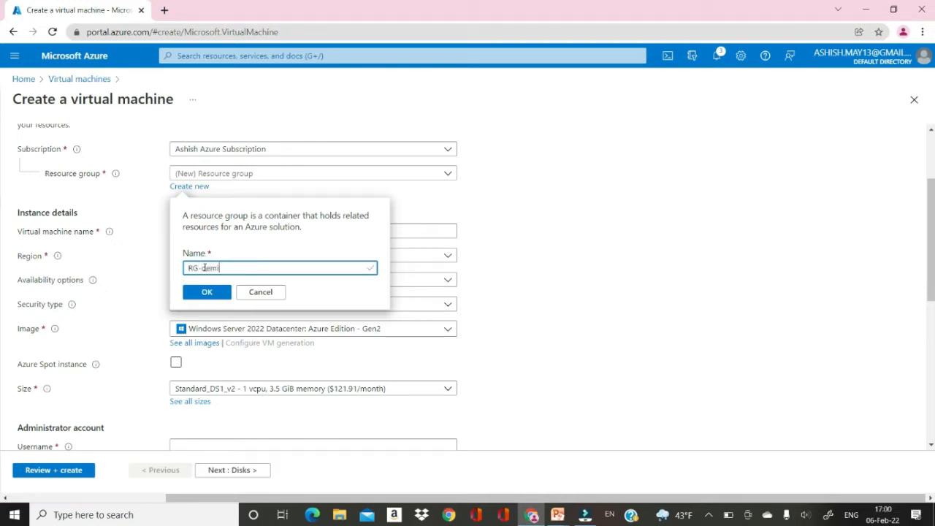
{"action": "type", "text": "oIUT"}
{"action": "left_click", "coordinate": [202, 296]}
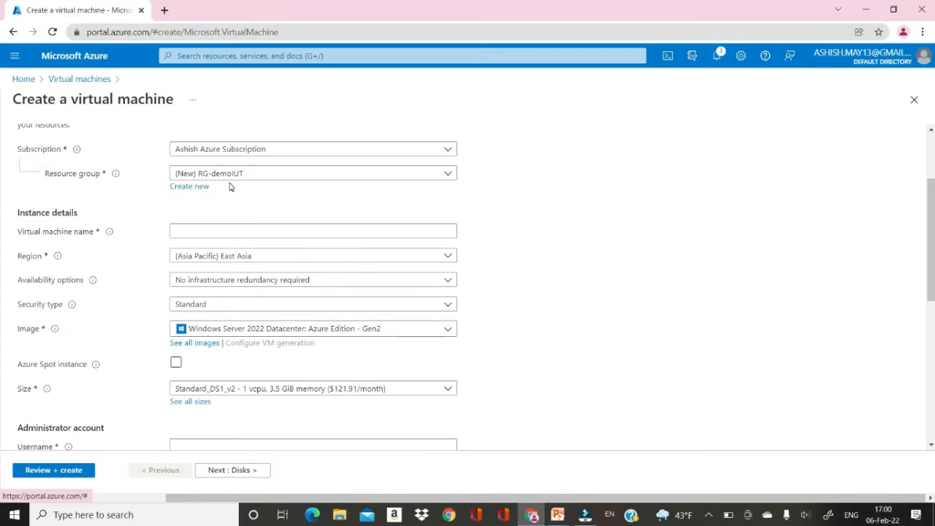
Name the virtual machine VM1-IUT and choose (Asia Pacific) East Asia as its region
{"action": "left_click", "coordinate": [216, 229]}
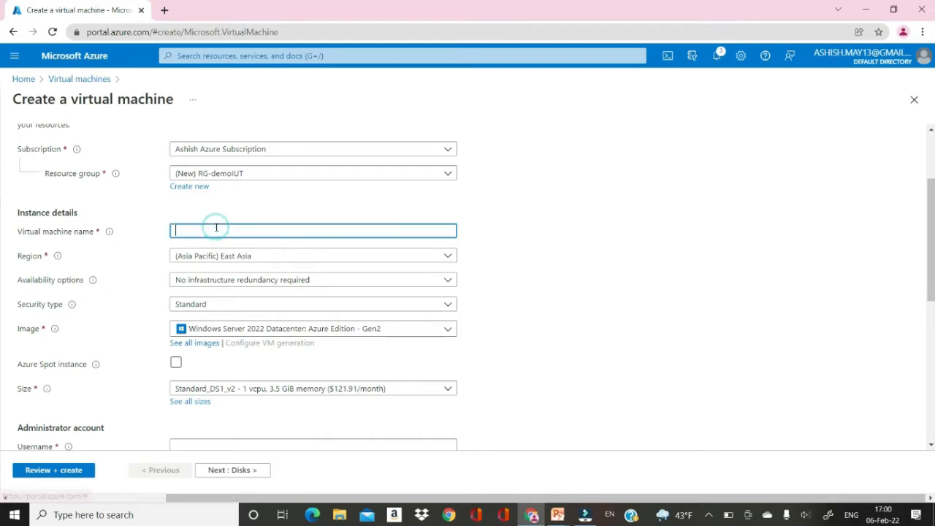
{"action": "type", "text": "VM1"}
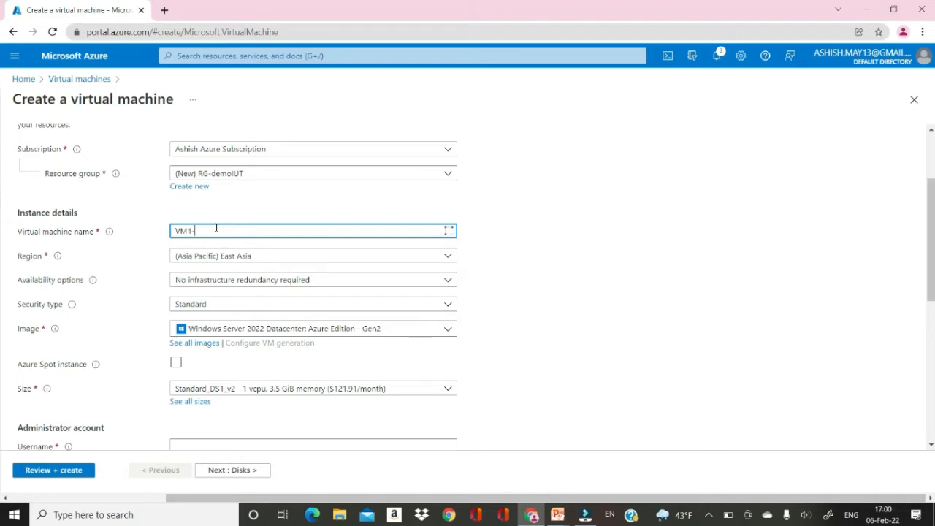
{"action": "type", "text": "-IUT"}
{"action": "left_click", "coordinate": [447, 256]}
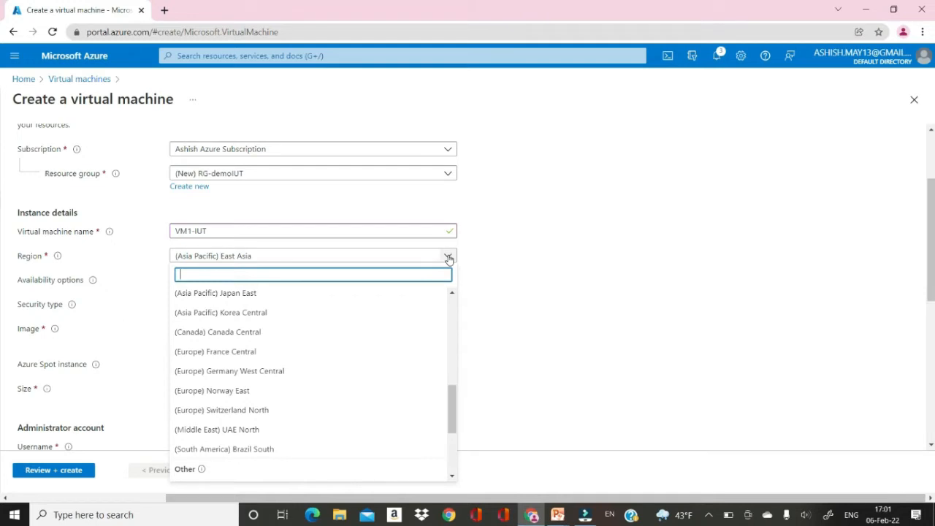
{"action": "left_click_drag", "start_coordinate": [453, 398], "coordinate": [448, 379]}
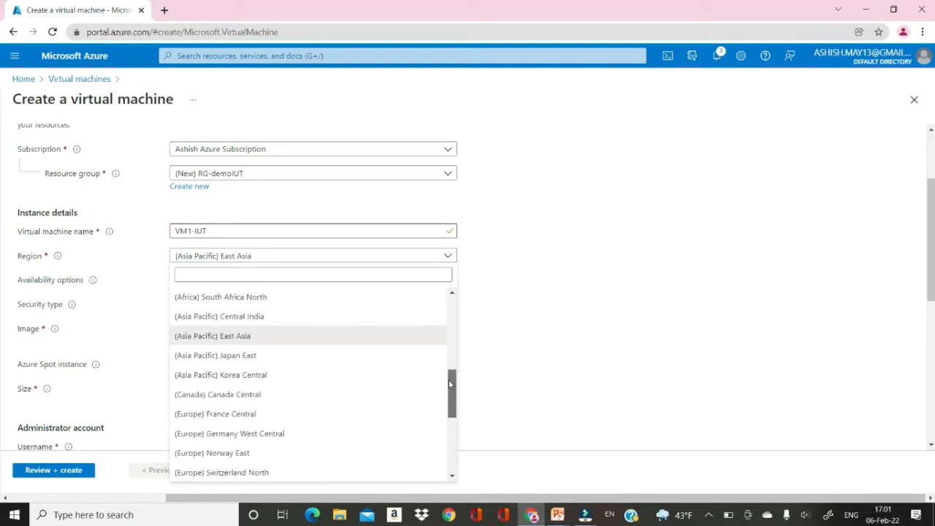
{"action": "left_click", "coordinate": [252, 340]}
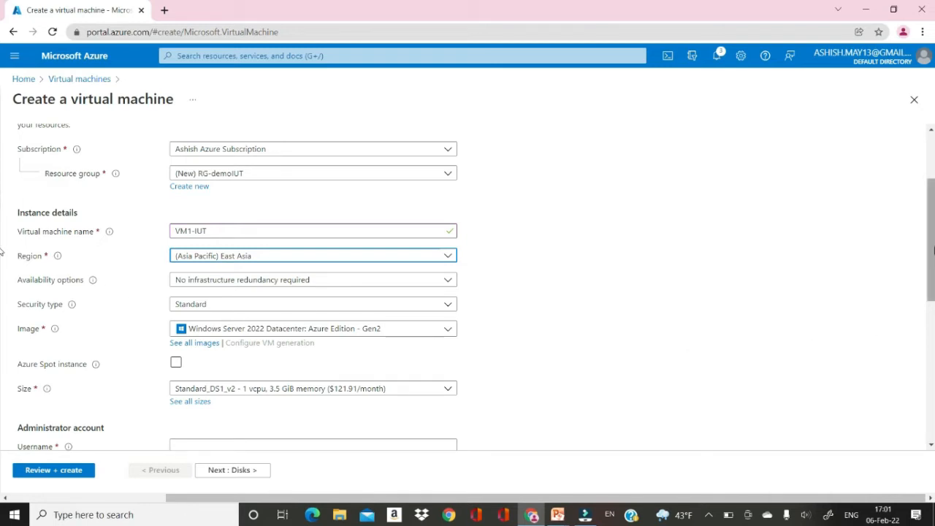
Choose the Windows Server 2022 Datacenter: Azure Edition - Gen2 image and the Standard_DS1_v2 size with 1 vcpu and 3.5 GiB memory
{"action": "left_click_drag", "start_coordinate": [928, 265], "coordinate": [930, 297]}
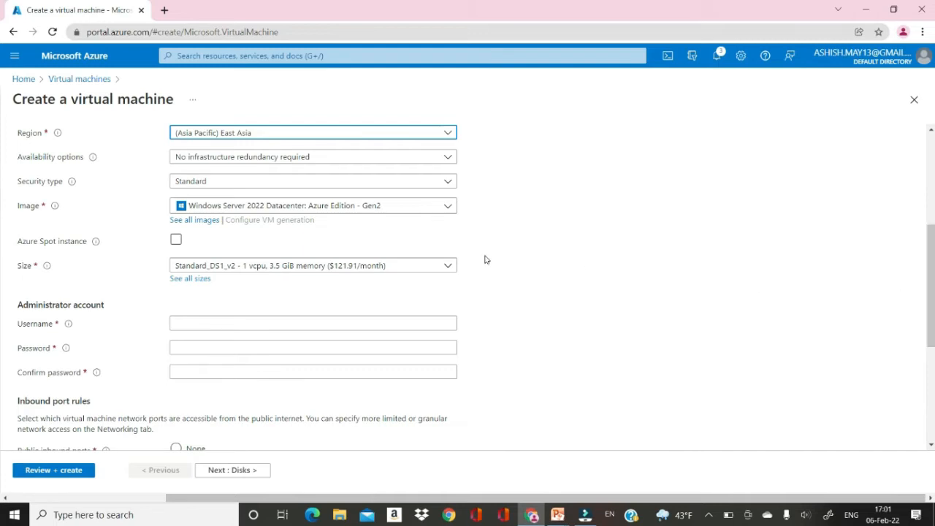
{"action": "left_click", "coordinate": [444, 205]}
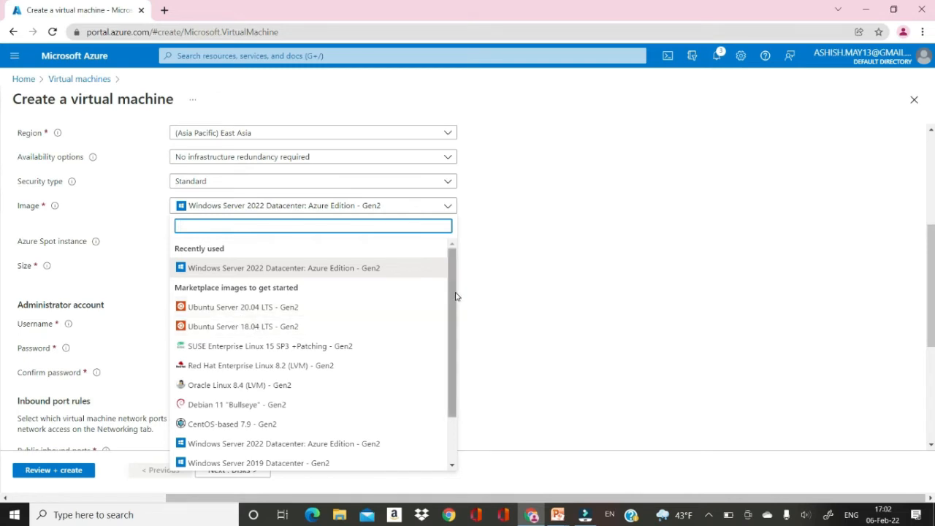
{"action": "scroll", "coordinate": [452, 298], "scroll_direction": "down", "scroll_amount": 2}
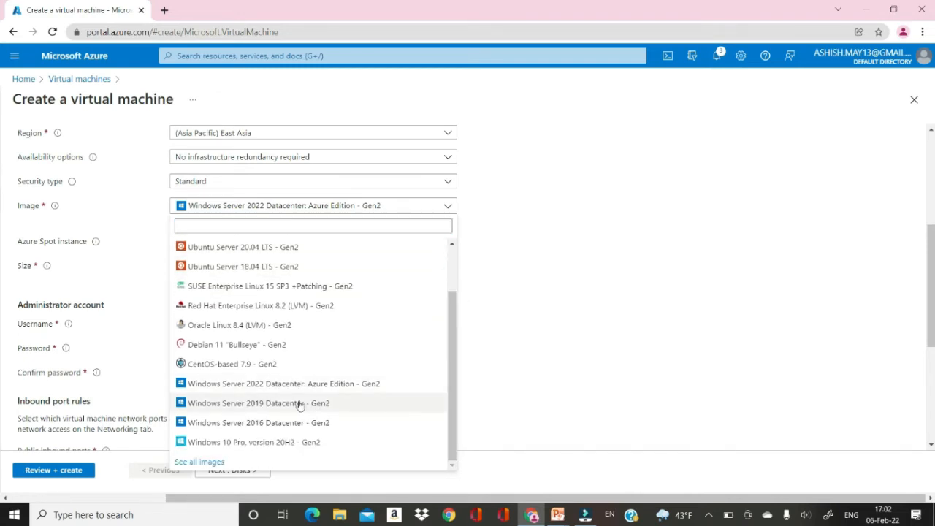
{"action": "left_click", "coordinate": [225, 386]}
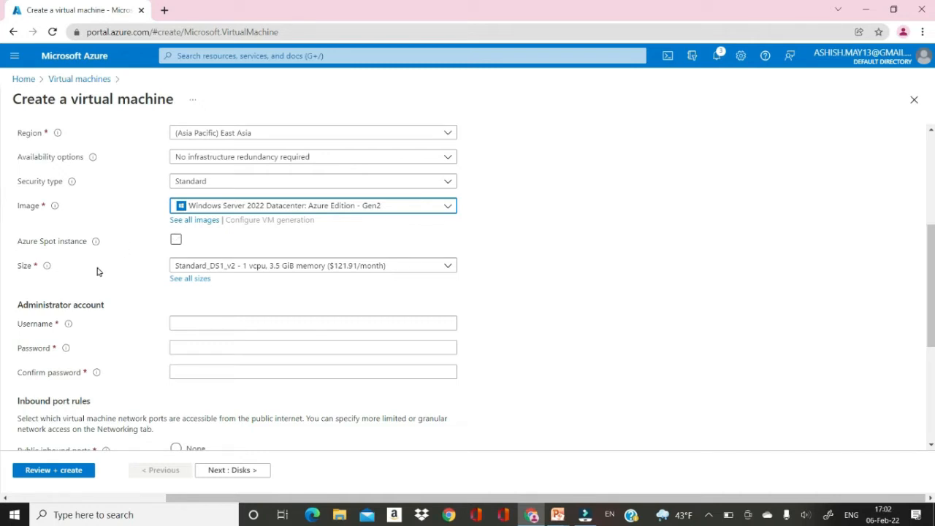
{"action": "left_click", "coordinate": [449, 267]}
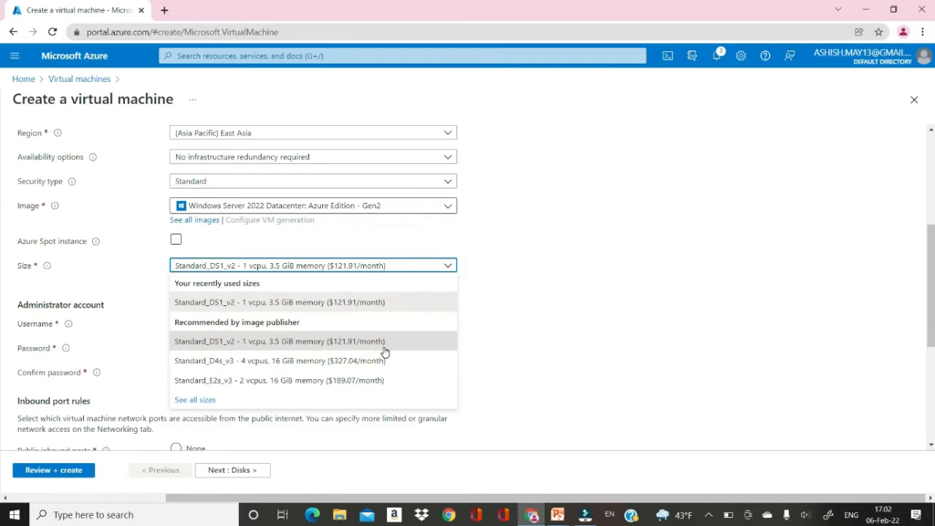
{"action": "left_click", "coordinate": [358, 341]}
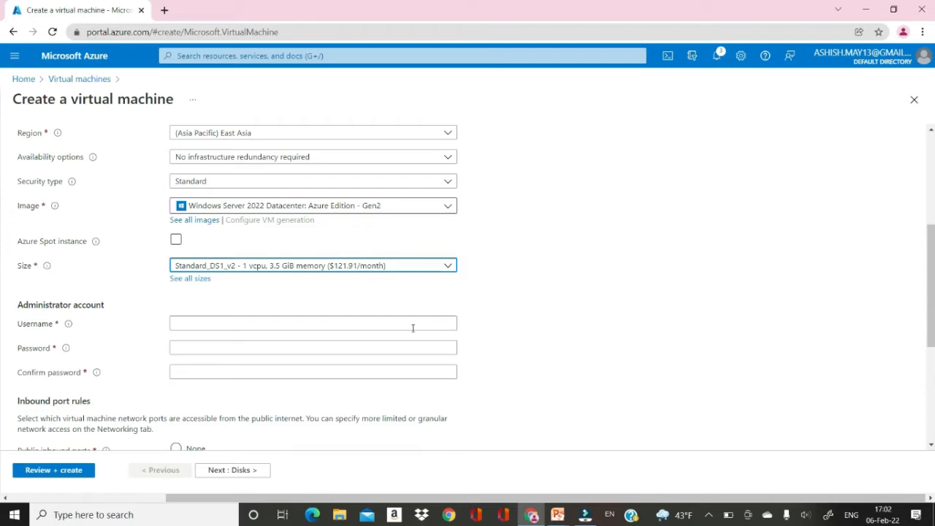
Set the administrator account's username to demo1 and enter the account password
{"action": "left_click", "coordinate": [310, 321]}
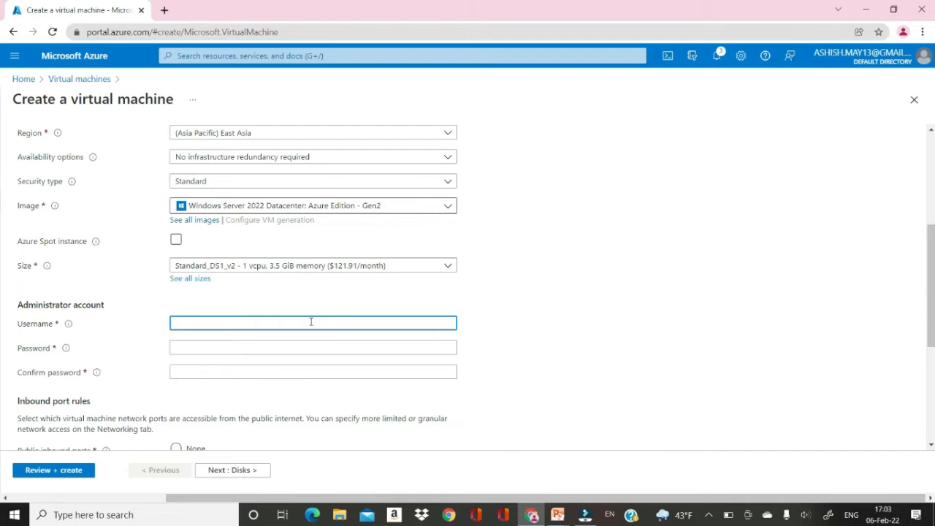
{"action": "type", "text": "demo1"}
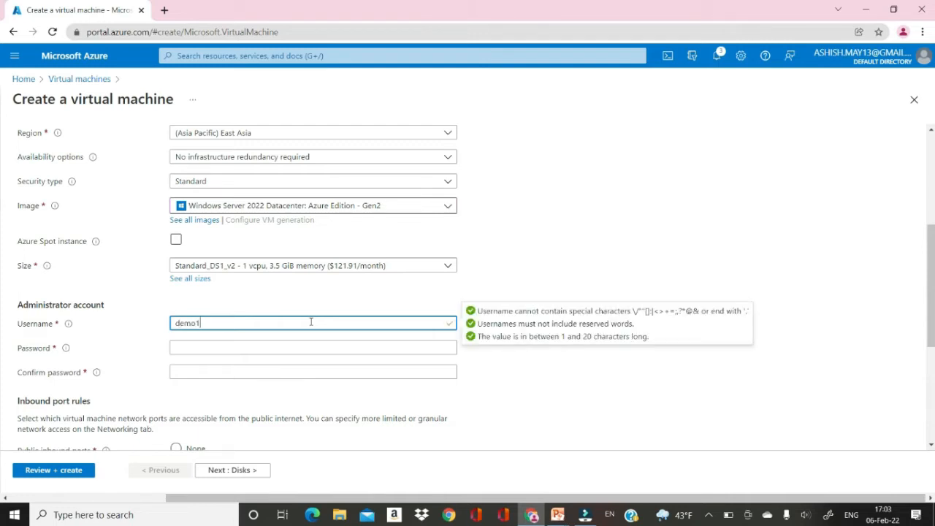
{"action": "left_click", "coordinate": [243, 349]}
{"action": "type", "text": "********"}
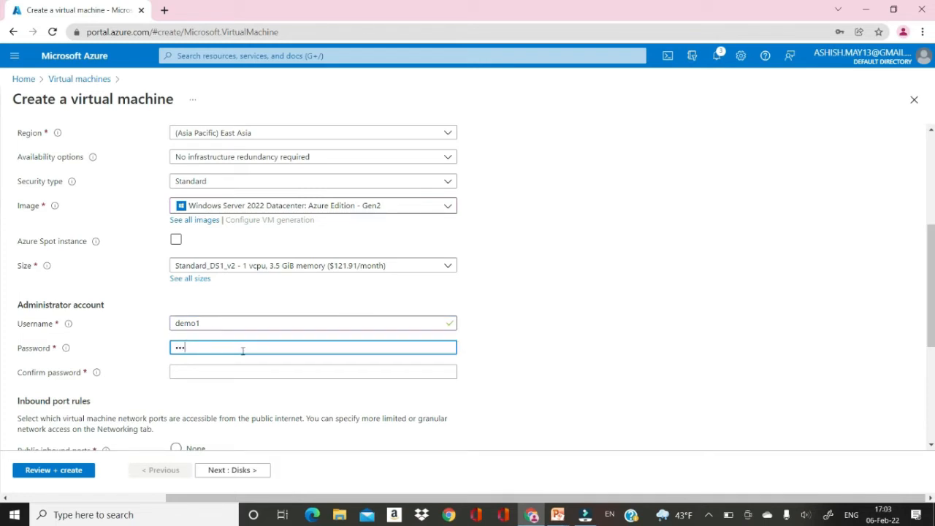
{"action": "type", "text": "******"}
Confirm the administrator account's password by entering it again in the confirmation field, clearing the first partial entry
{"action": "left_click", "coordinate": [249, 373]}
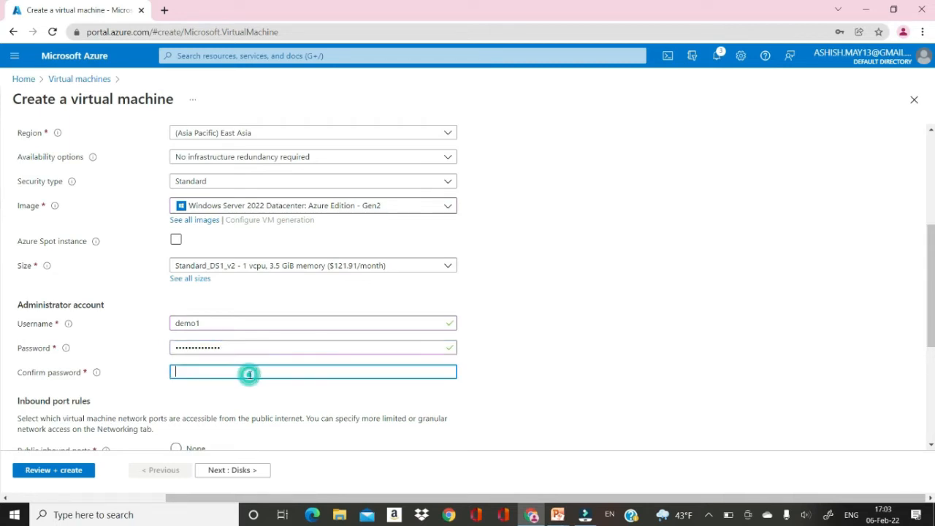
{"action": "type", "text": "*******"}
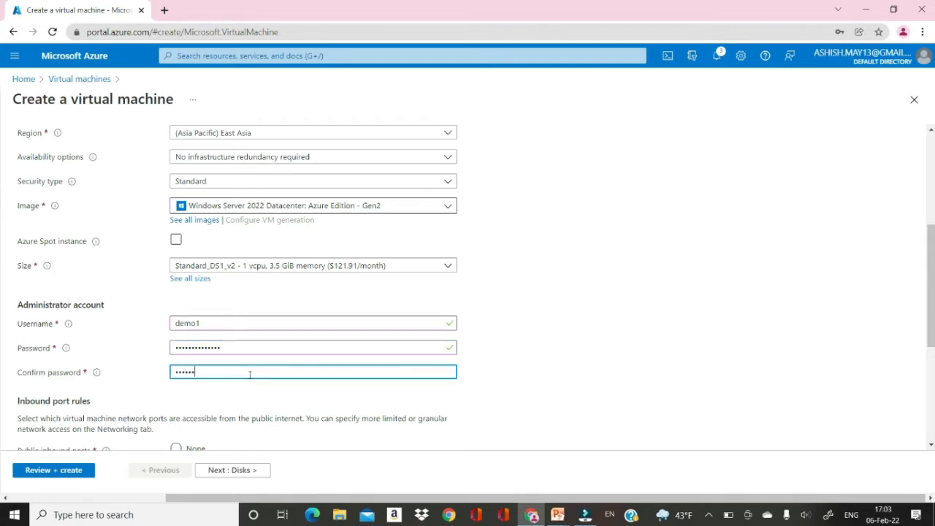
{"action": "key", "text": "BackSpace"}
{"action": "key", "text": "BackSpace"}
{"action": "key", "text": "BackSpace"}
{"action": "key", "text": "BackSpace"}
{"action": "key", "text": "BackSpace"}
{"action": "key", "text": "BackSpace"}
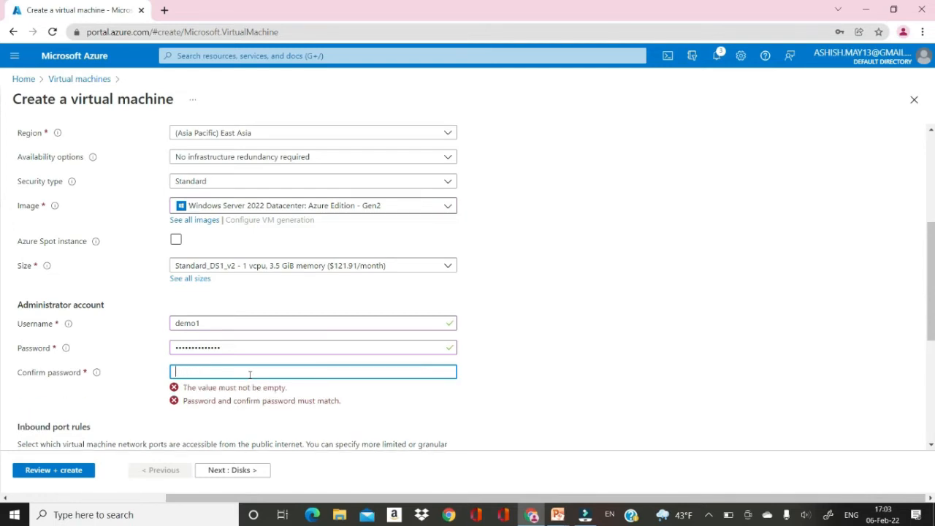
{"action": "type", "text": "**************"}
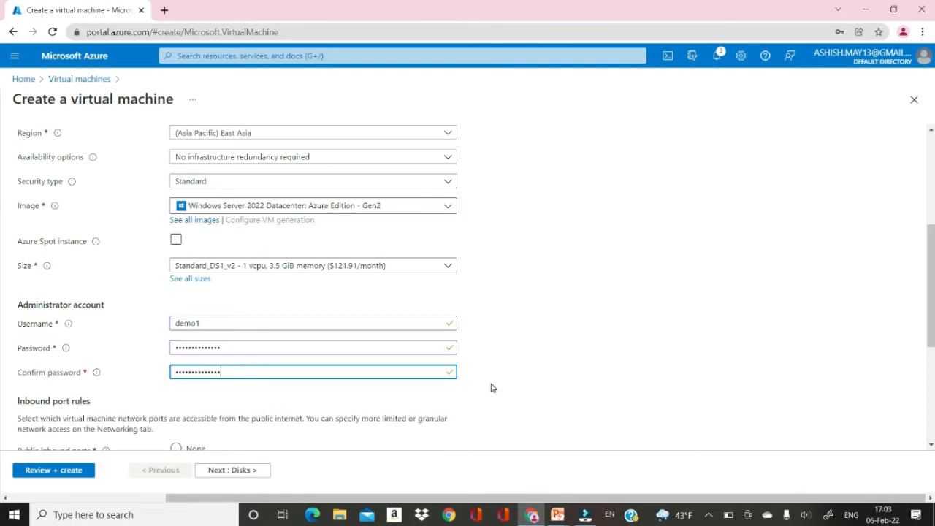
Allow selected public inbound ports for the virtual machine and choose only RDP (3389)
{"action": "scroll", "coordinate": [933, 312], "scroll_direction": "down", "scroll_amount": 3}
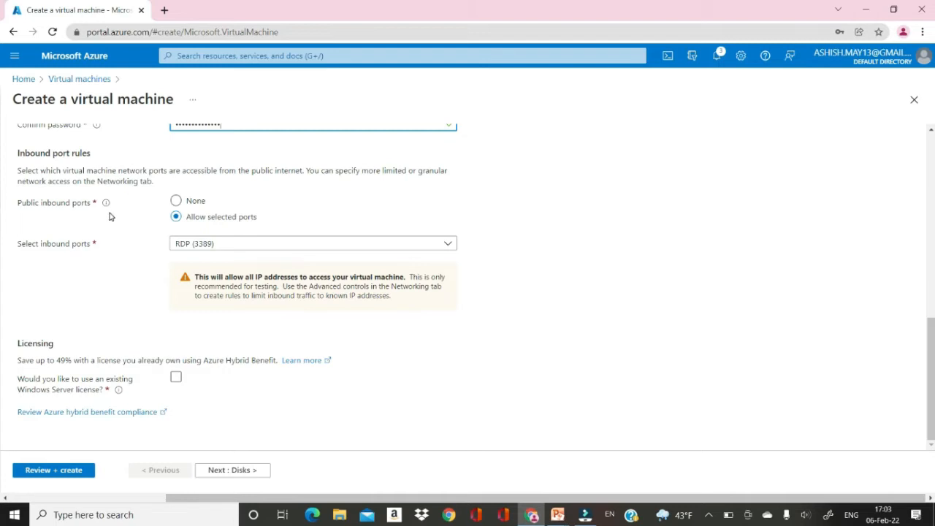
{"action": "left_click", "coordinate": [176, 202]}
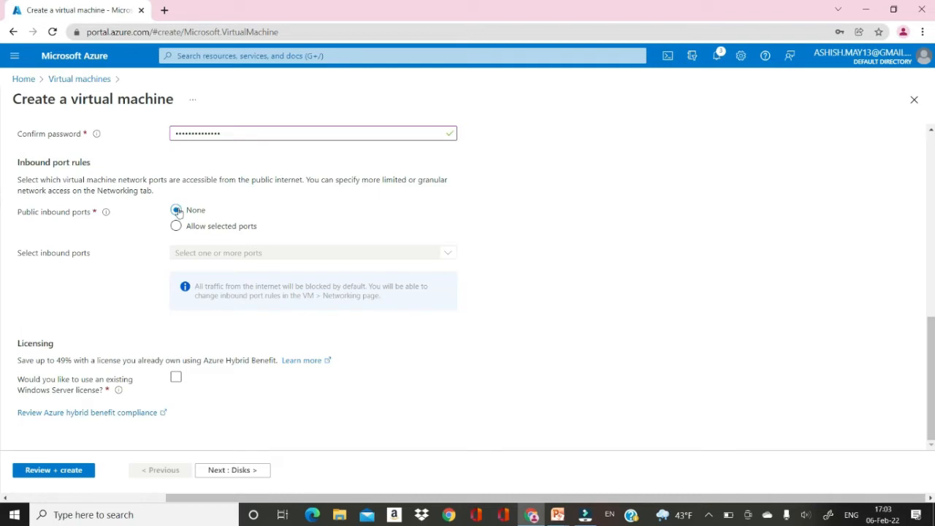
{"action": "left_click", "coordinate": [176, 226]}
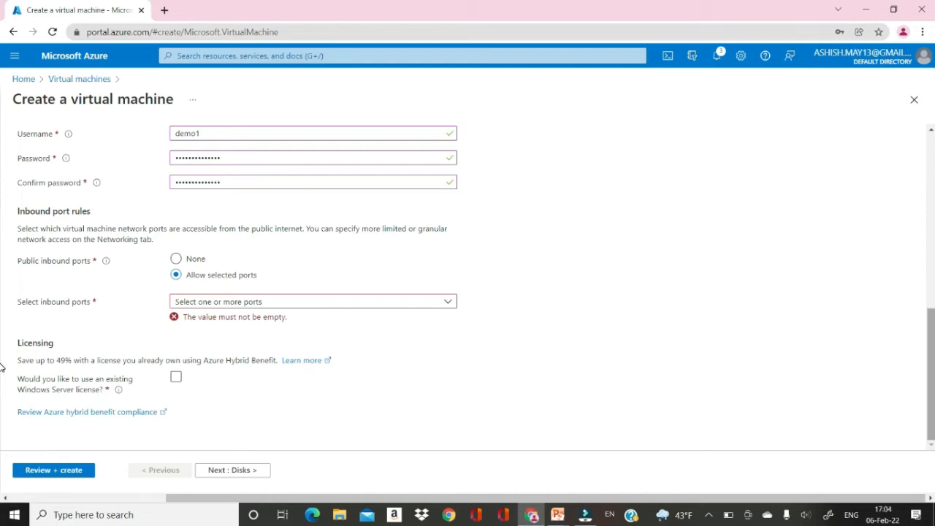
{"action": "left_click", "coordinate": [449, 303]}
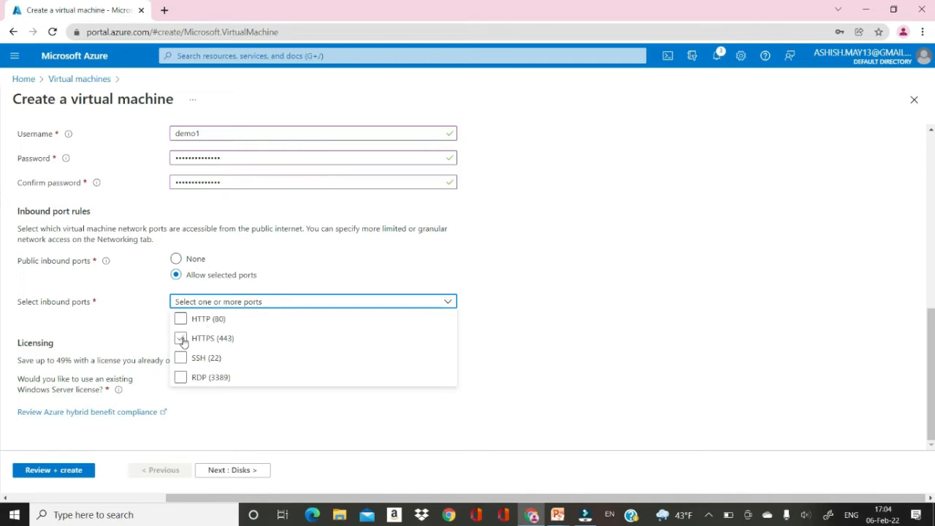
{"action": "left_click", "coordinate": [473, 322]}
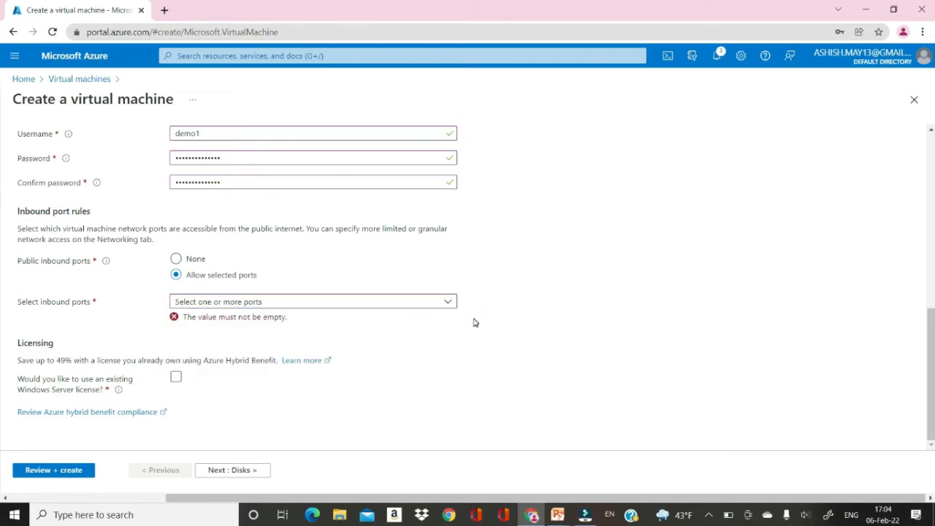
{"action": "left_click", "coordinate": [449, 302]}
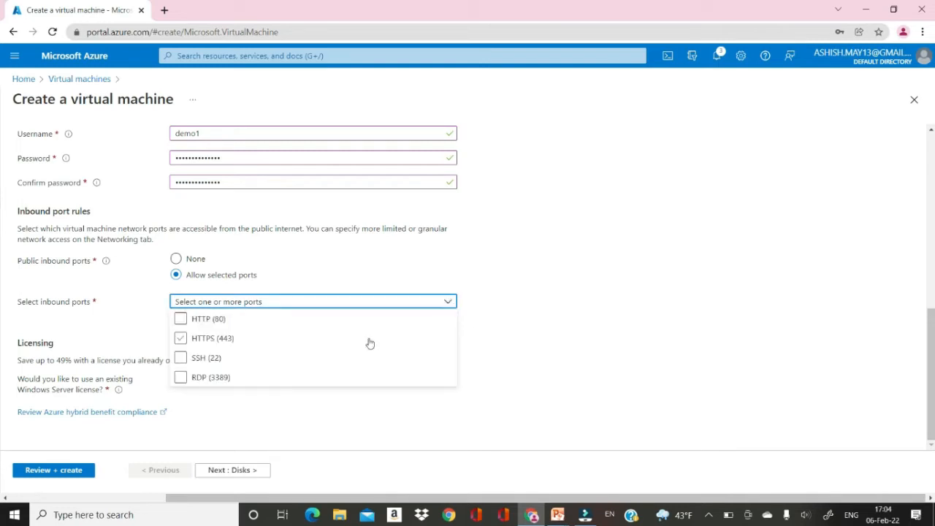
{"action": "left_click", "coordinate": [181, 377]}
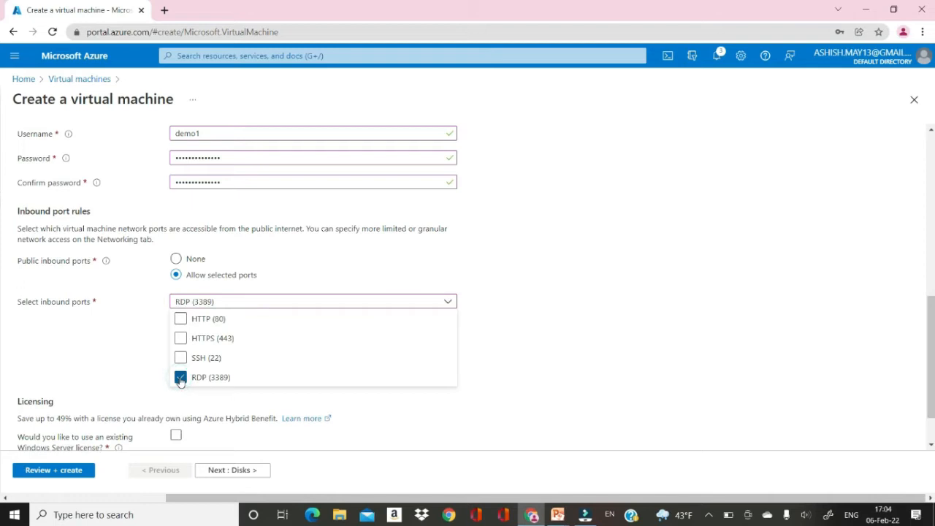
{"action": "left_click", "coordinate": [539, 324]}
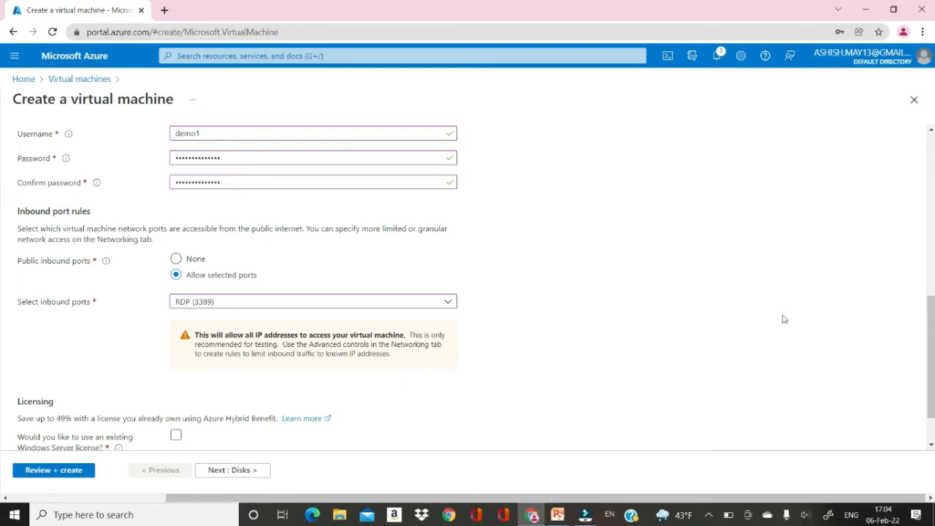
{"action": "scroll", "coordinate": [2, 343], "scroll_direction": "down", "scroll_amount": 1}
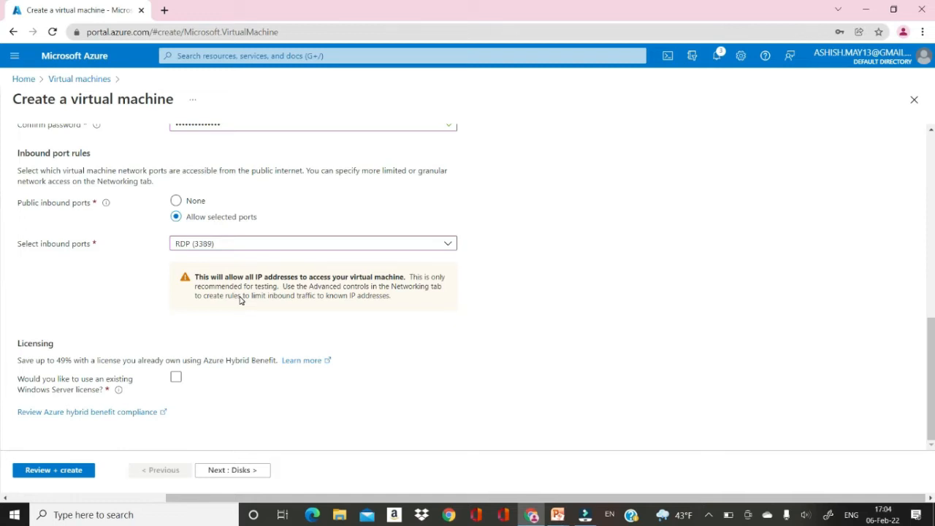
Go on to the disk settings and choose Premium SSD with locally-redundant storage as the OS disk type
{"action": "left_click", "coordinate": [238, 472]}
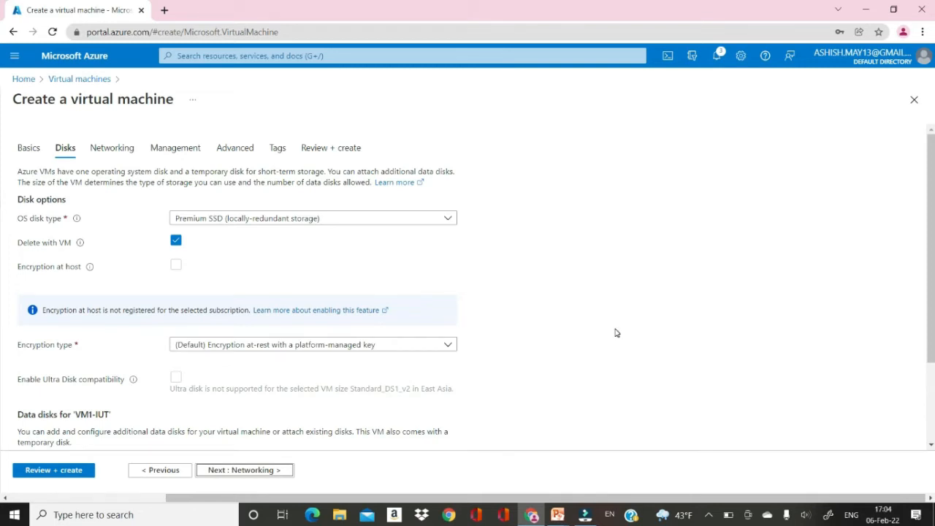
{"action": "left_click", "coordinate": [447, 219]}
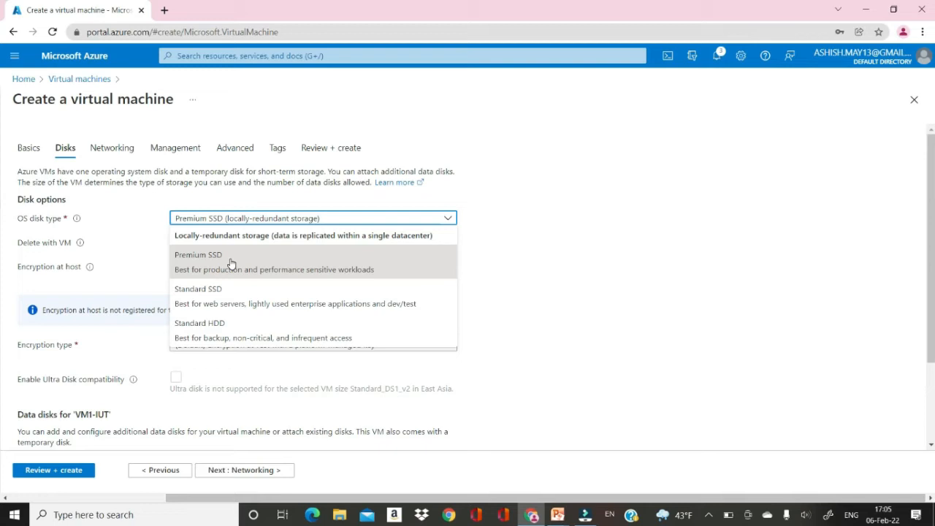
{"action": "left_click", "coordinate": [230, 263]}
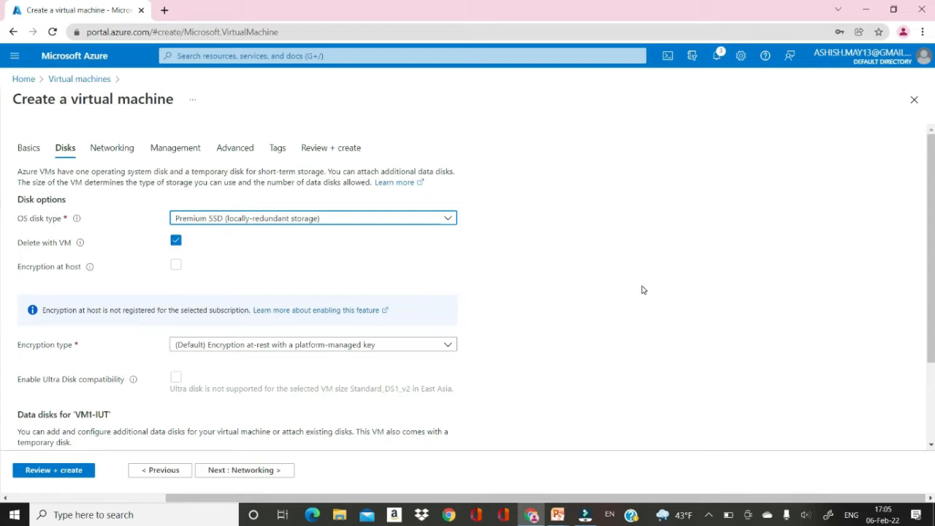
{"action": "scroll", "coordinate": [932, 241], "scroll_direction": "down", "scroll_amount": 2}
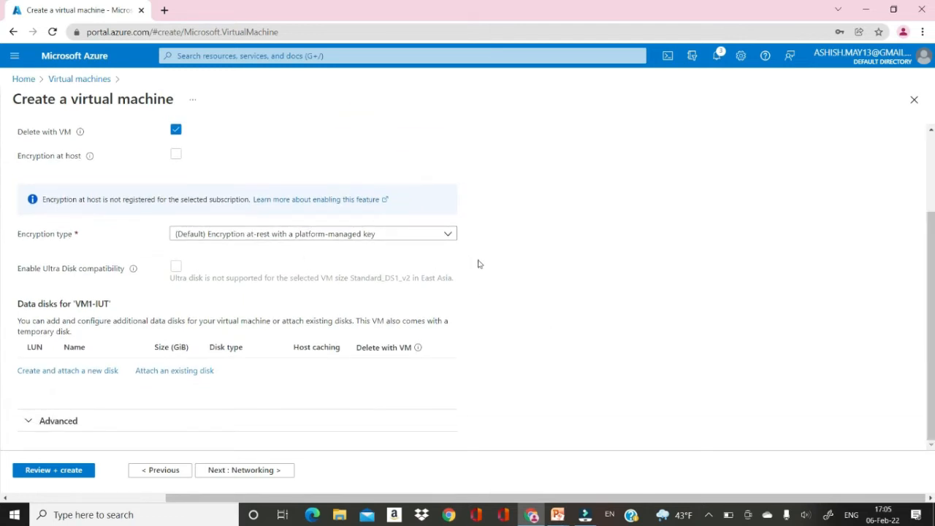
In the networking settings, enable deletion of the public IP and NIC when the virtual machine is deleted
{"action": "left_click", "coordinate": [268, 471]}
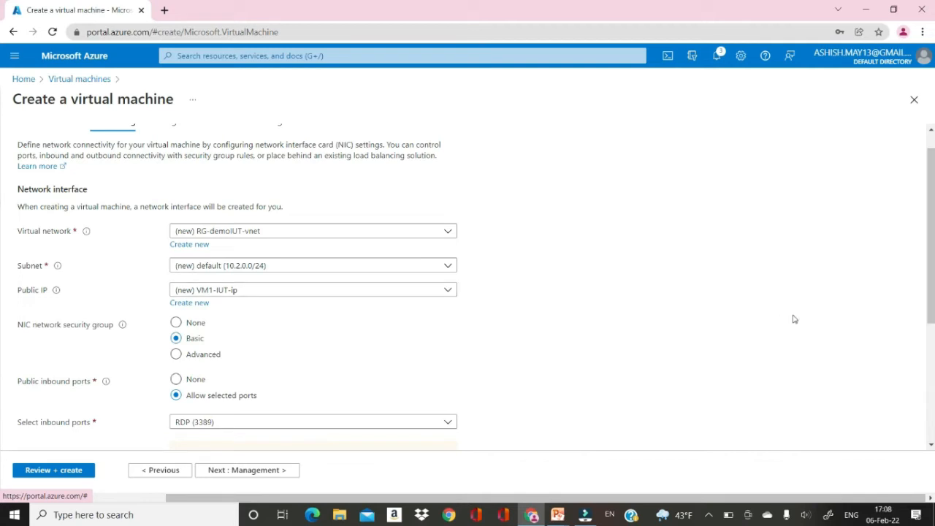
{"action": "left_click_drag", "start_coordinate": [932, 278], "coordinate": [931, 316]}
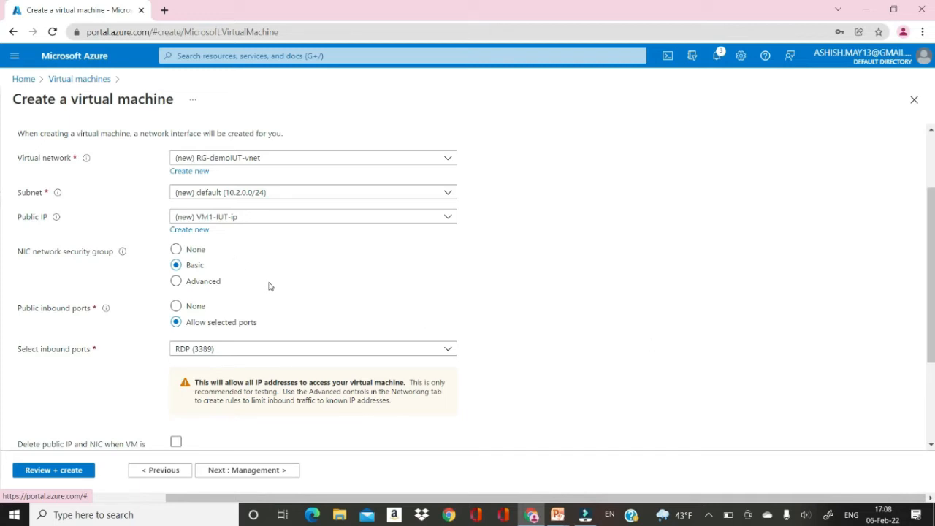
{"action": "scroll", "coordinate": [2, 370], "scroll_direction": "down", "scroll_amount": 2}
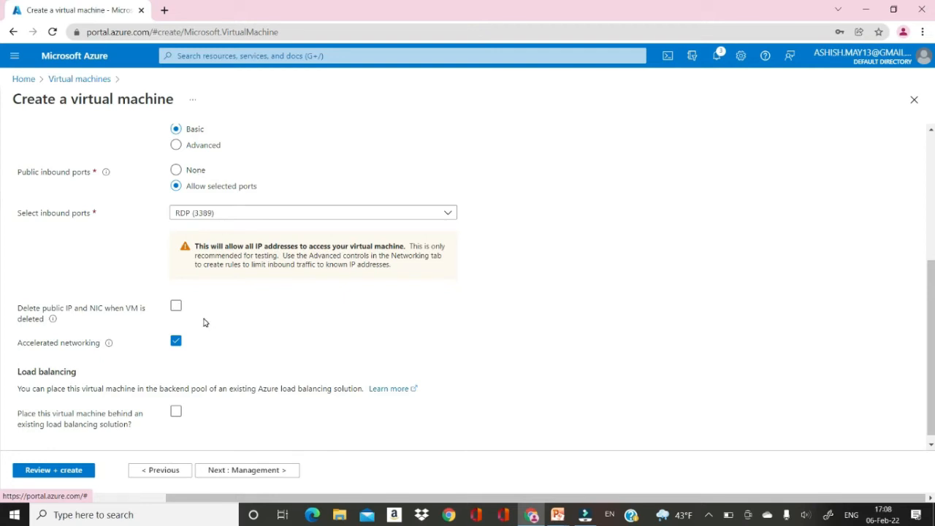
{"action": "left_click", "coordinate": [176, 305]}
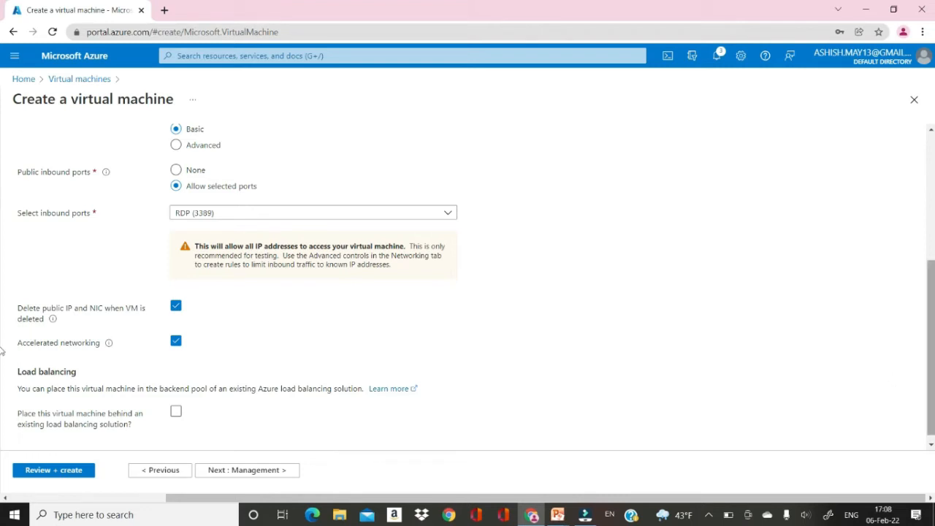
{"action": "scroll", "coordinate": [2, 365], "scroll_direction": "down", "scroll_amount": 1}
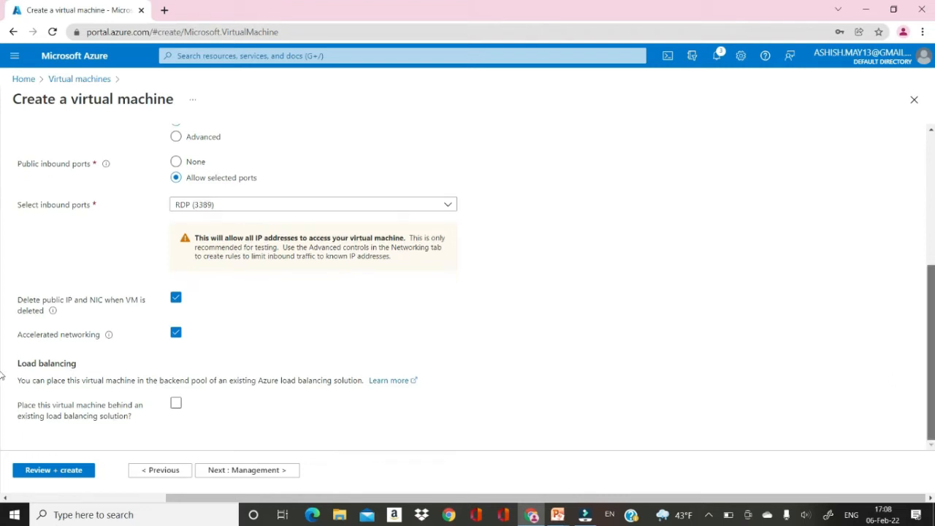
Examine the management options, the advanced options and the tags offered for the virtual machine
{"action": "left_click", "coordinate": [255, 471]}
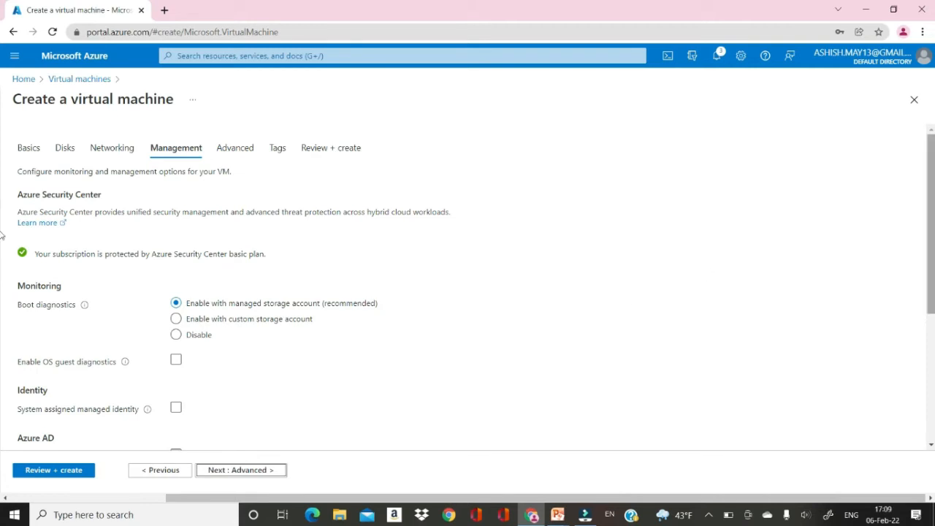
{"action": "scroll", "coordinate": [2, 230], "scroll_direction": "down", "scroll_amount": 2}
{"action": "scroll", "coordinate": [2, 231], "scroll_direction": "down", "scroll_amount": 5}
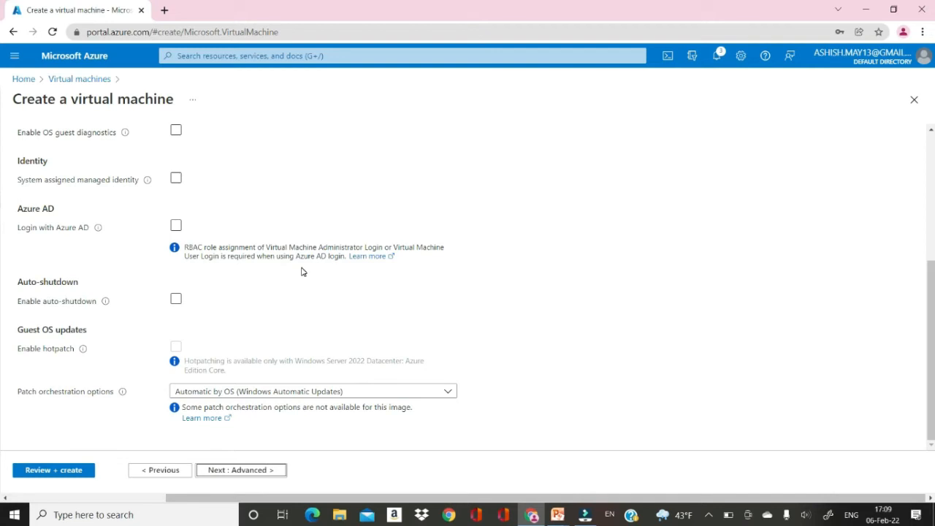
{"action": "left_click_drag", "start_coordinate": [932, 340], "coordinate": [932, 208]}
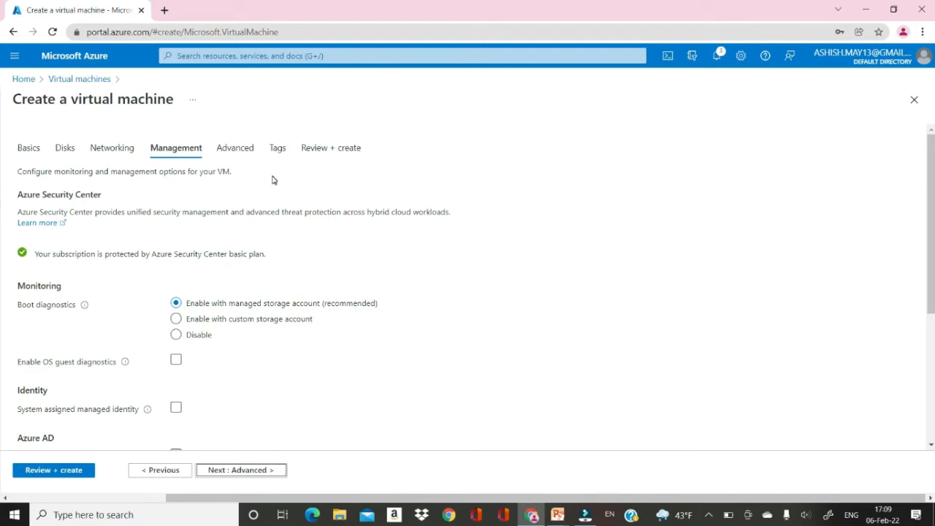
{"action": "left_click_drag", "start_coordinate": [932, 199], "coordinate": [932, 341]}
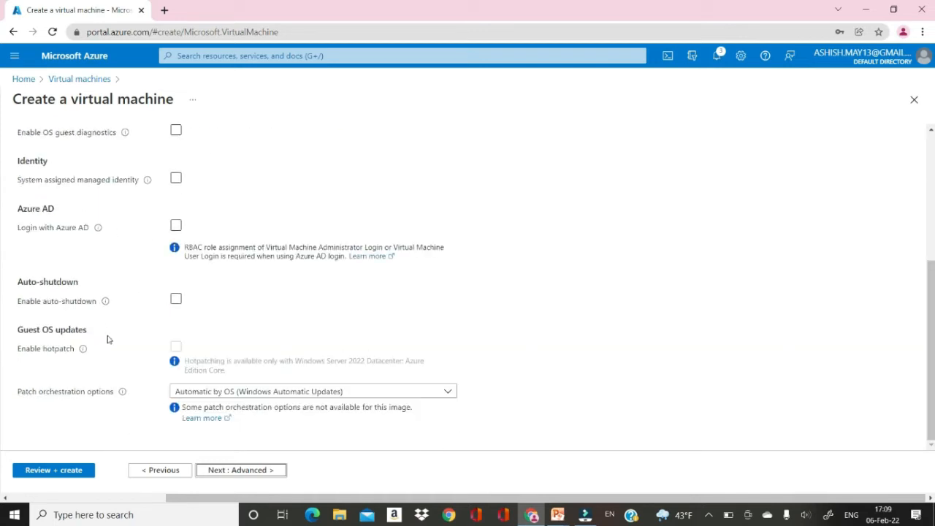
{"action": "left_click_drag", "start_coordinate": [932, 382], "coordinate": [932, 159]}
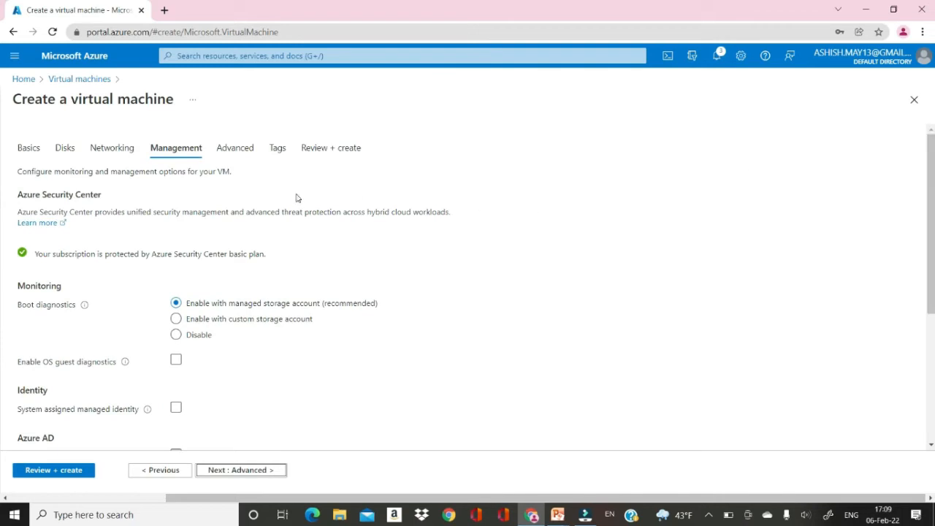
{"action": "left_click", "coordinate": [238, 150]}
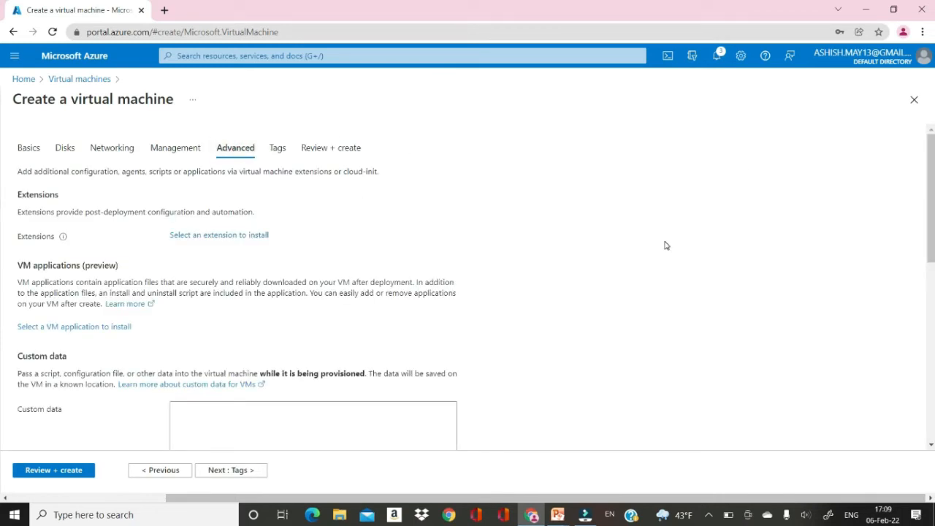
{"action": "scroll", "coordinate": [1, 229], "scroll_direction": "down", "scroll_amount": 5}
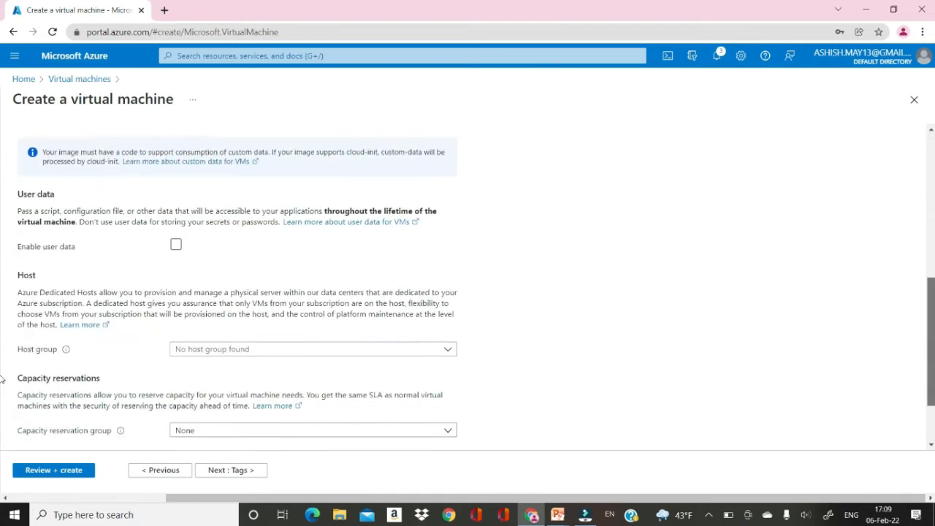
{"action": "scroll", "coordinate": [2, 229], "scroll_direction": "up", "scroll_amount": 5}
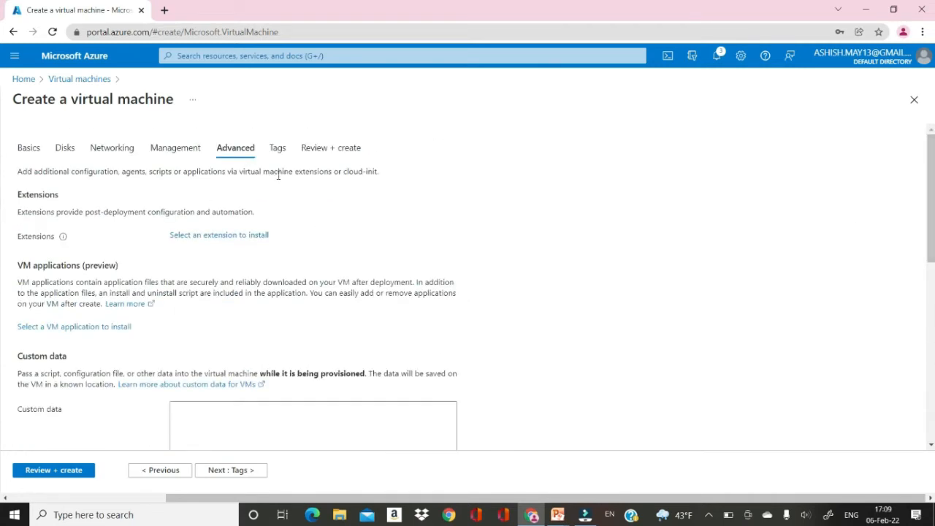
{"action": "left_click", "coordinate": [277, 148]}
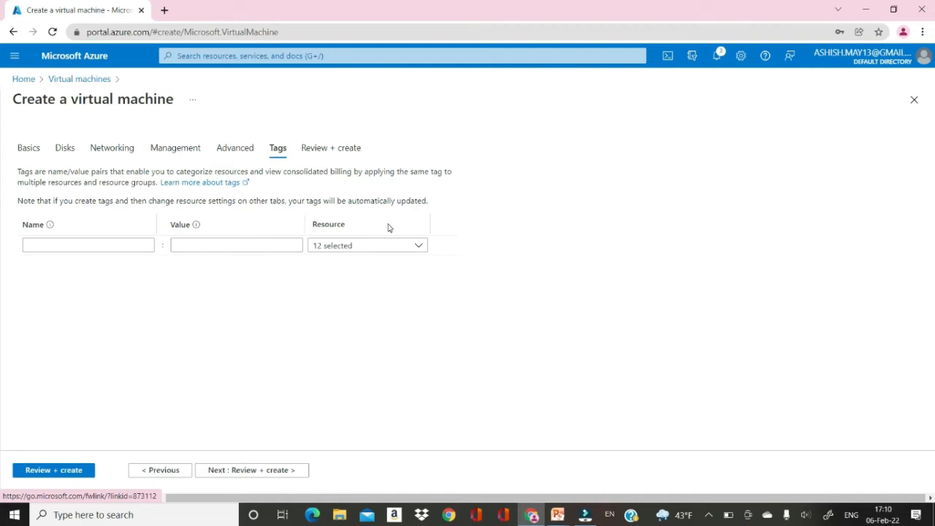
Review the final configuration and create the virtual machine, opening the portal notifications to follow its deployment
{"action": "left_click", "coordinate": [266, 473]}
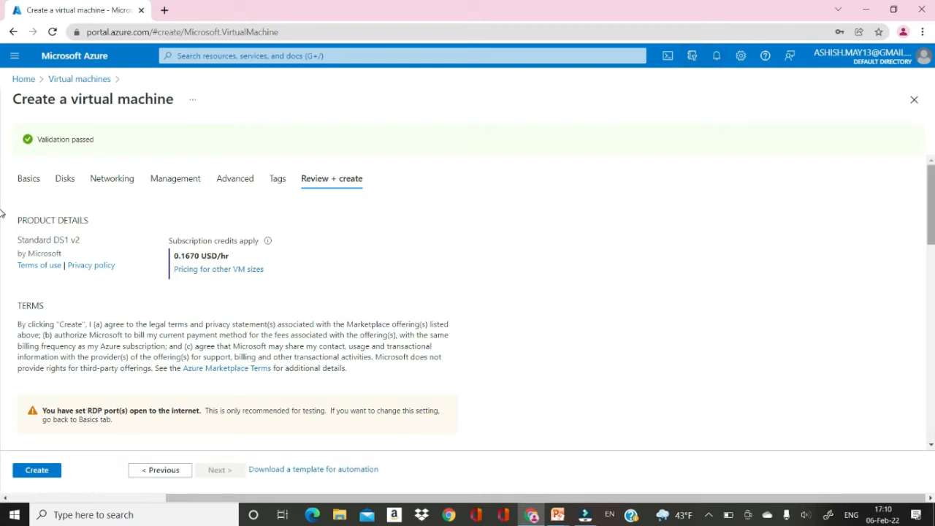
{"action": "scroll", "coordinate": [430, 302], "scroll_direction": "down", "scroll_amount": 3}
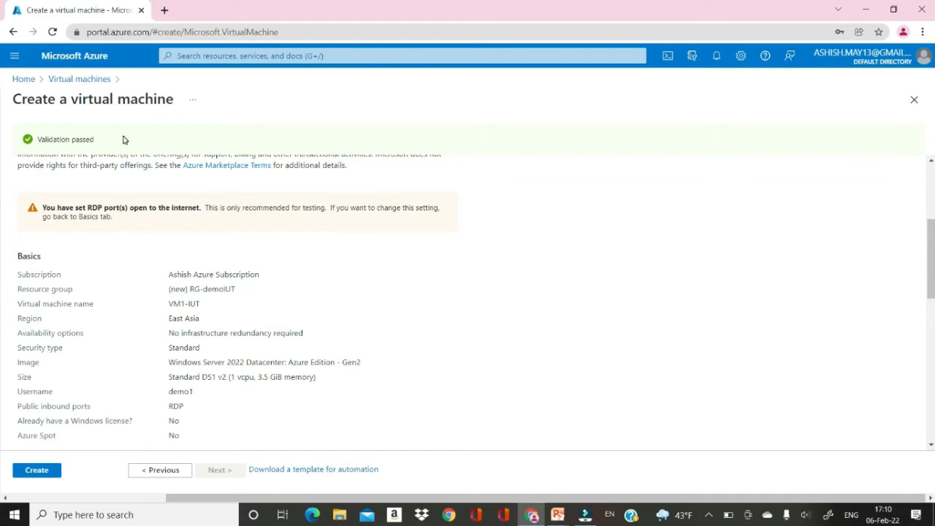
{"action": "left_click", "coordinate": [37, 471]}
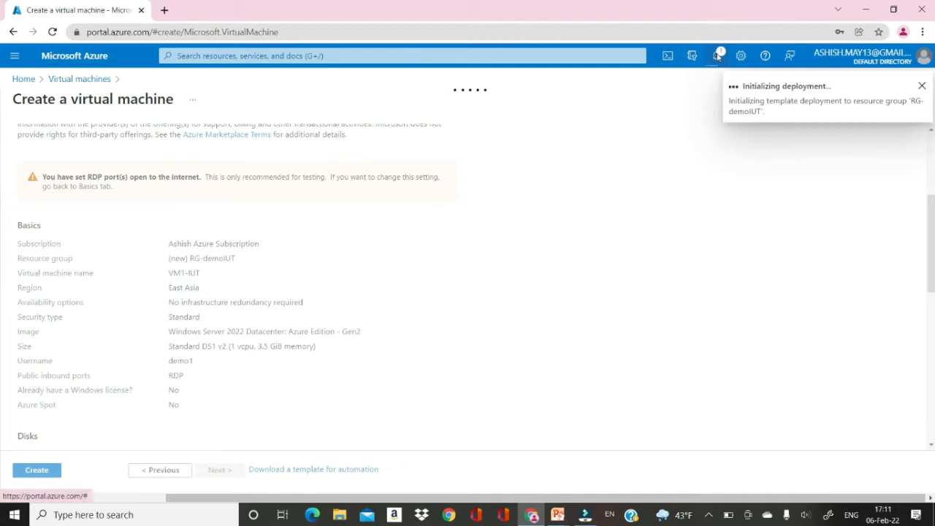
{"action": "left_click", "coordinate": [718, 57]}
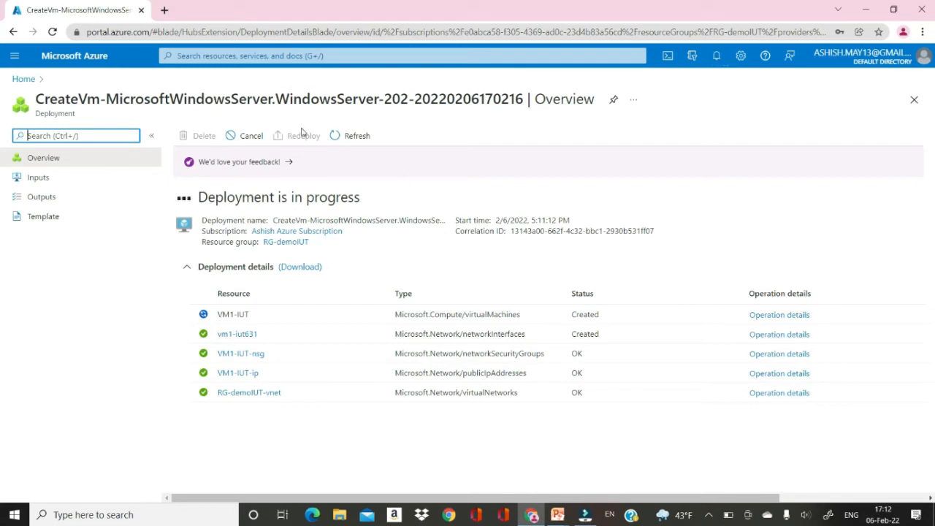
Refresh the deployment status, dismiss its notification and open the deployed VM1-IUT virtual machine resource
{"action": "left_click", "coordinate": [348, 143]}
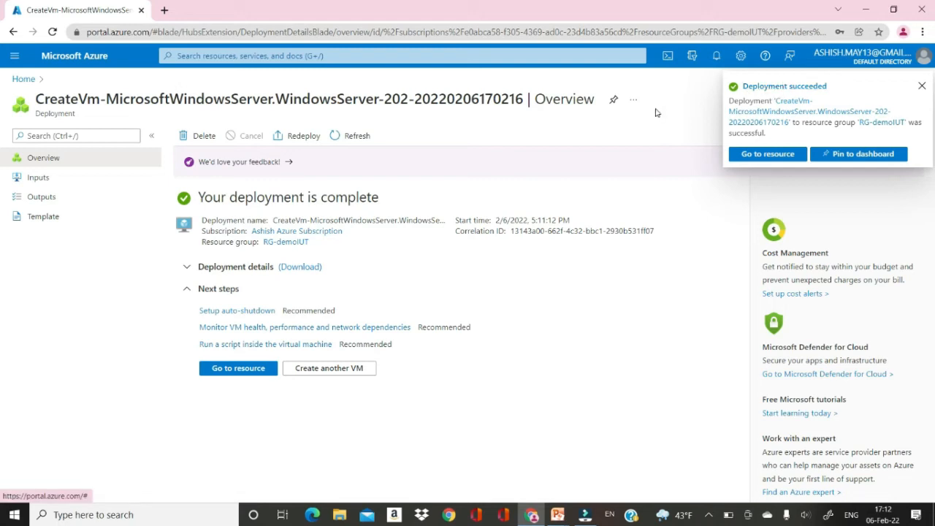
{"action": "left_click", "coordinate": [649, 130]}
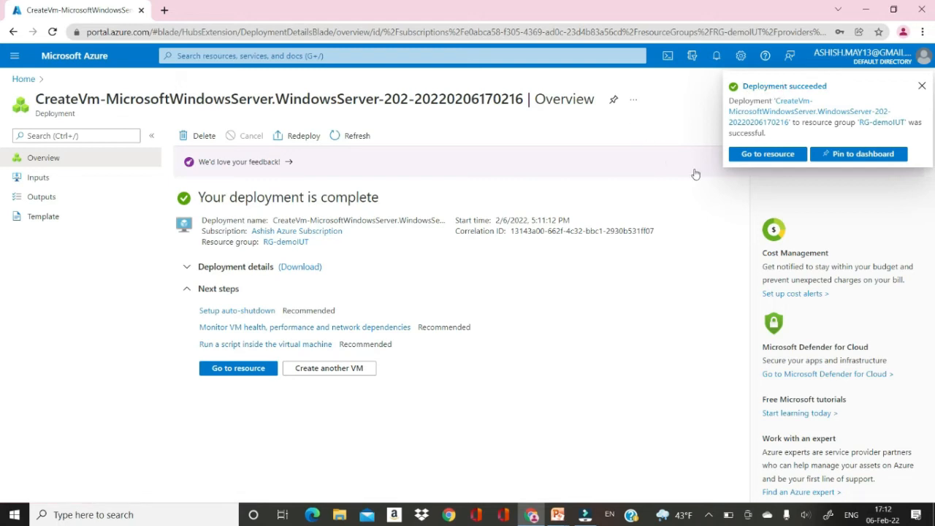
{"action": "left_click", "coordinate": [921, 88]}
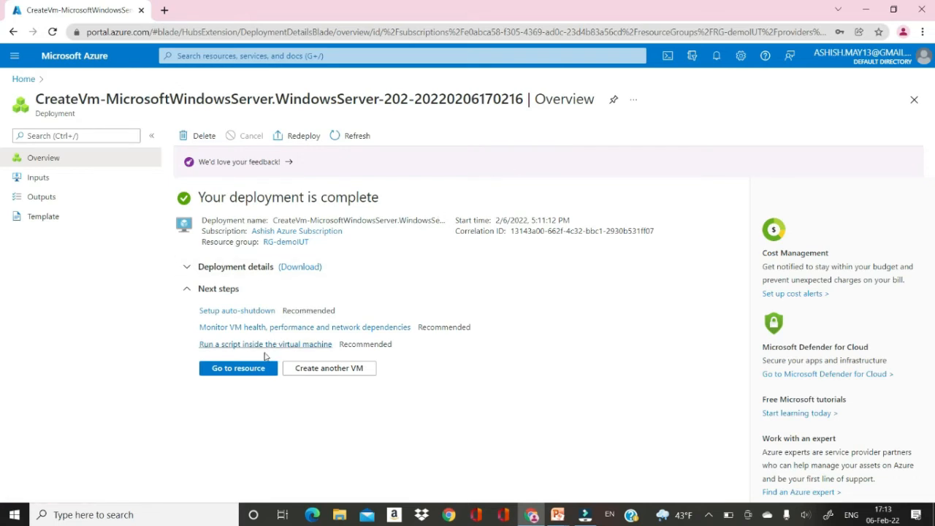
{"action": "left_click", "coordinate": [229, 374]}
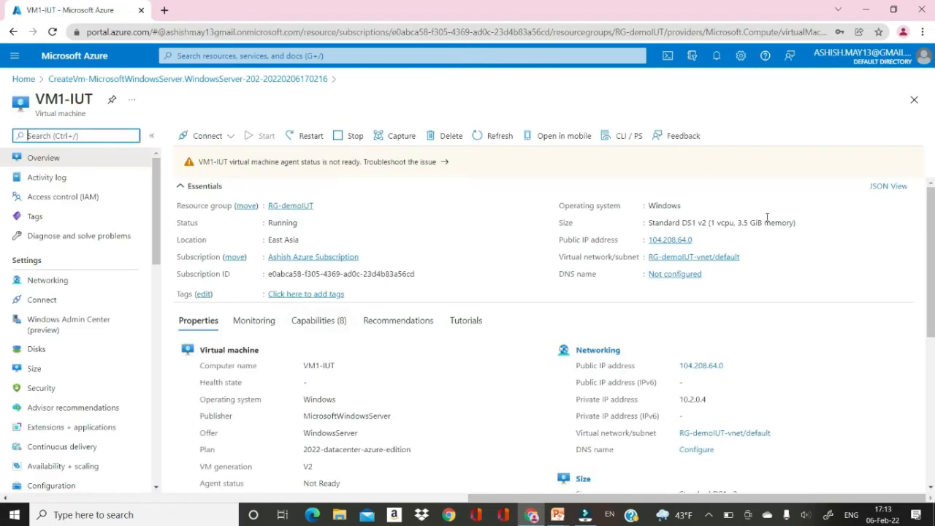
Examine the VM1-IUT overview, covering its essentials and its virtual machine, networking, size and disk properties
{"action": "left_click_drag", "start_coordinate": [931, 209], "coordinate": [932, 185]}
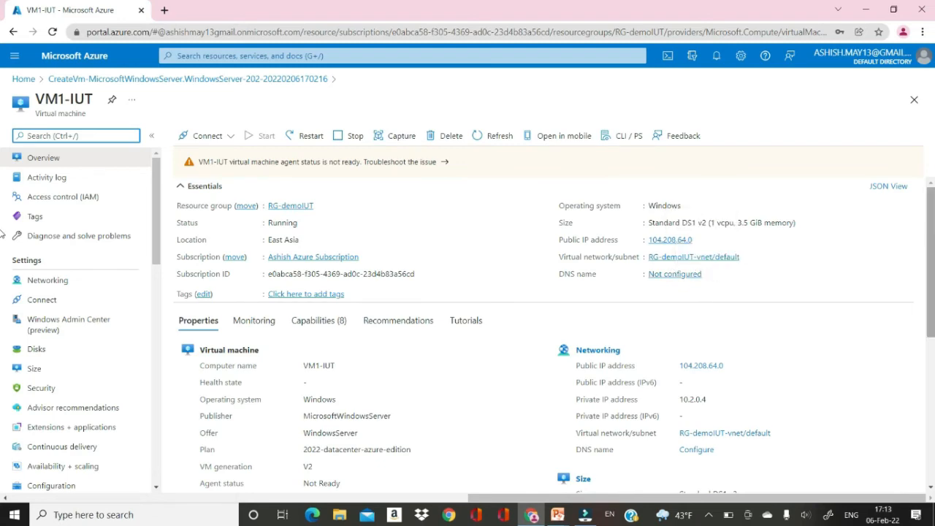
{"action": "scroll", "coordinate": [2, 303], "scroll_direction": "down", "scroll_amount": 2}
{"action": "scroll", "coordinate": [2, 303], "scroll_direction": "down", "scroll_amount": 1}
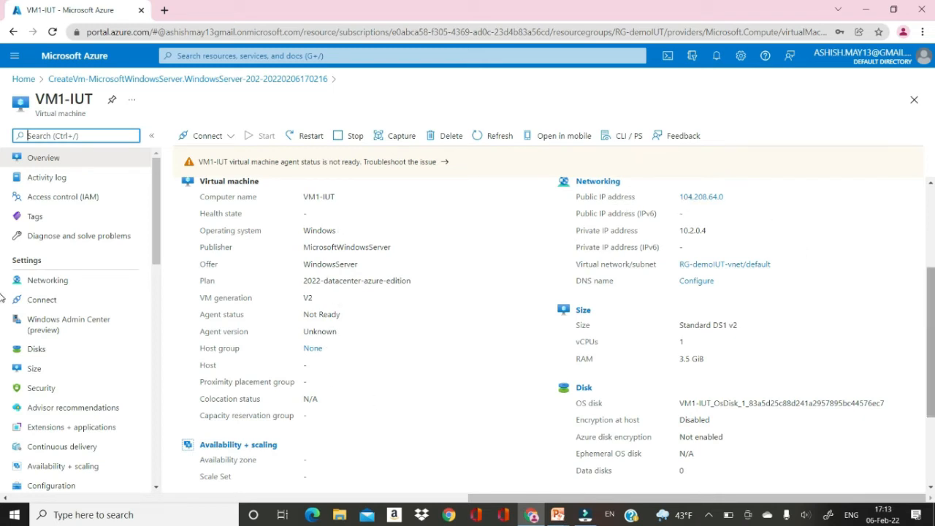
{"action": "left_click_drag", "start_coordinate": [931, 294], "coordinate": [931, 326]}
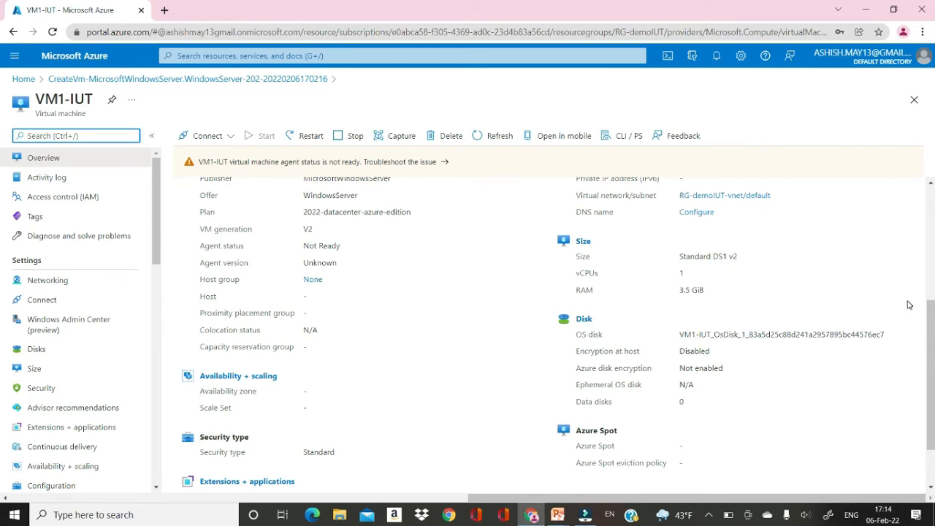
{"action": "left_click_drag", "start_coordinate": [922, 328], "coordinate": [933, 370]}
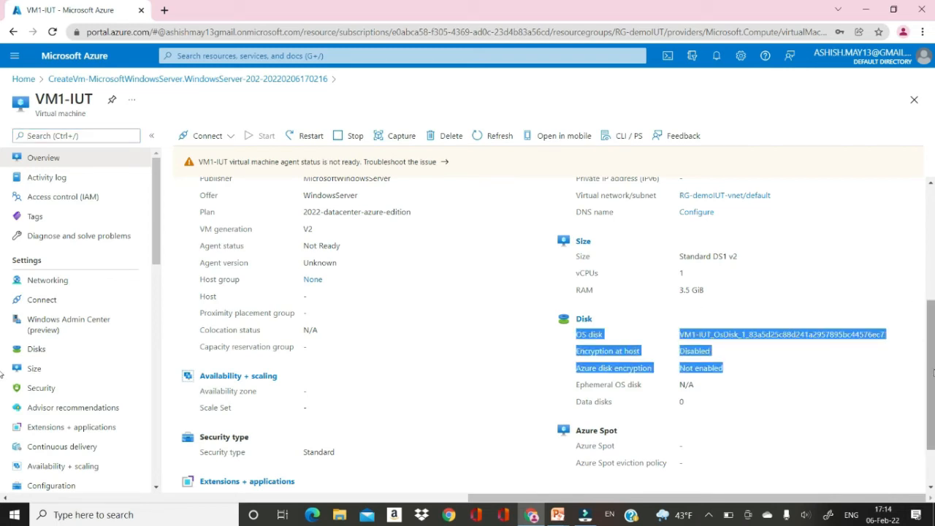
{"action": "left_click", "coordinate": [859, 281]}
{"action": "left_click_drag", "start_coordinate": [932, 327], "coordinate": [929, 203]}
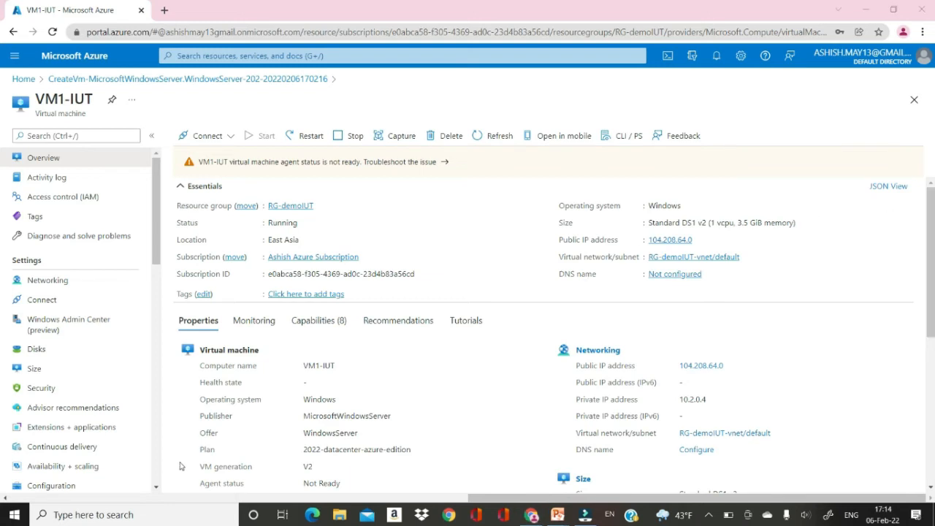
Switch to Remote Desktop Connection and connect to VM1-IUT using the public IP address copied from its overview, 104.208.64.0
{"action": "left_click", "coordinate": [144, 519]}
{"action": "type", "text": "remo"}
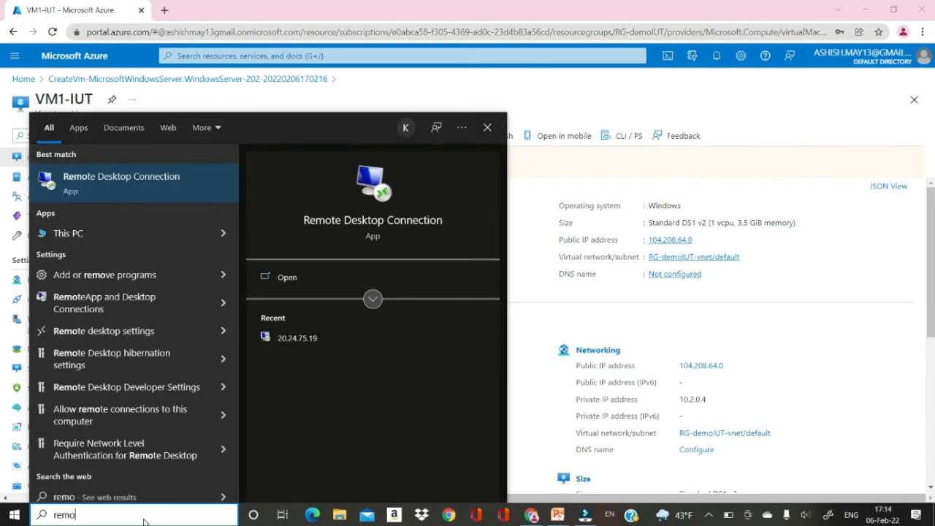
{"action": "left_click", "coordinate": [129, 187]}
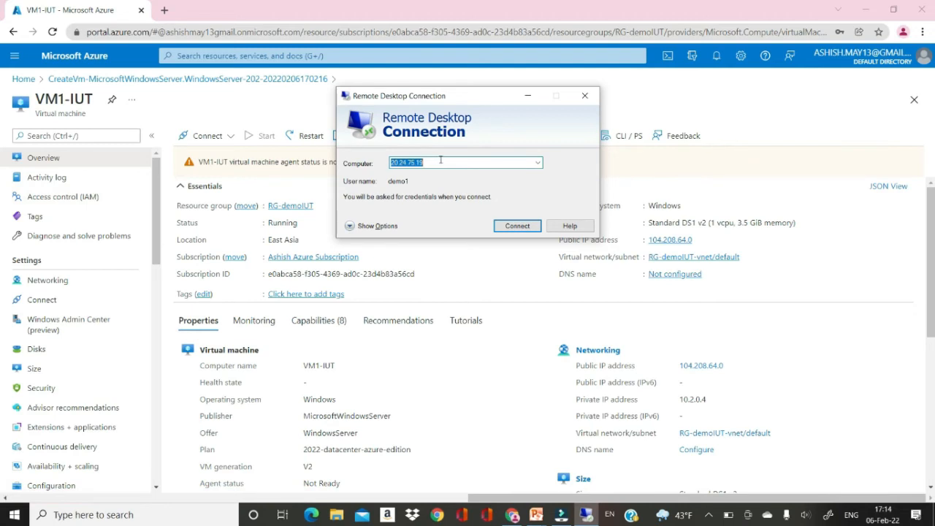
{"action": "key", "text": "BackSpace"}
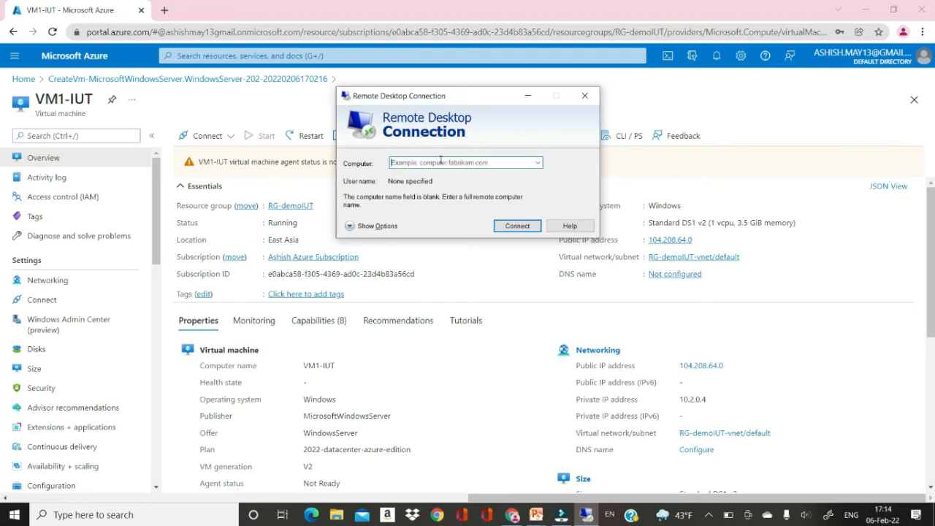
{"action": "left_click", "coordinate": [699, 240]}
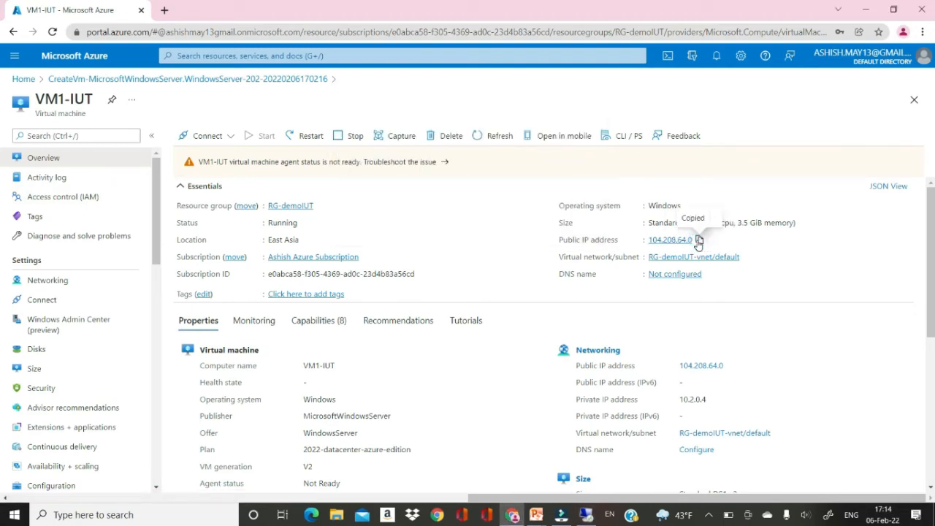
{"action": "left_click", "coordinate": [586, 514]}
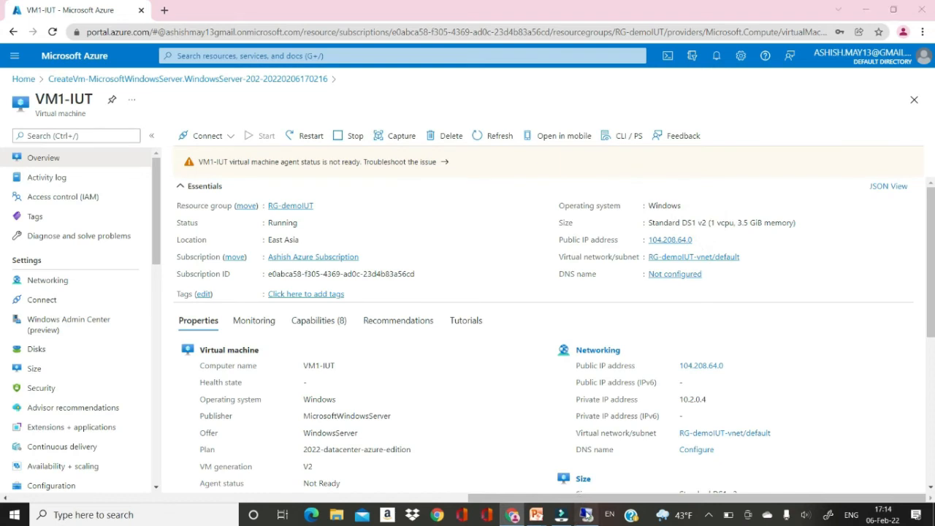
{"action": "left_click", "coordinate": [444, 164]}
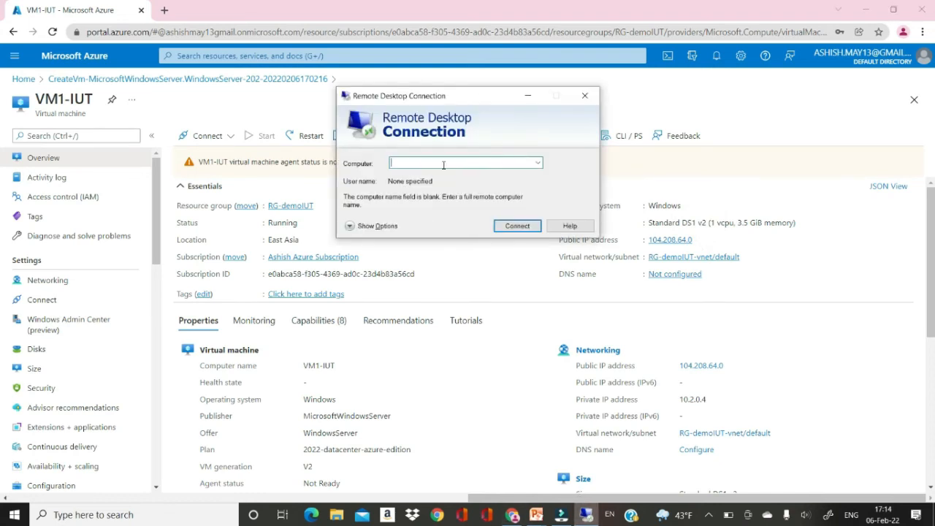
{"action": "key", "text": "ctrl+v"}
{"action": "left_click", "coordinate": [515, 226]}
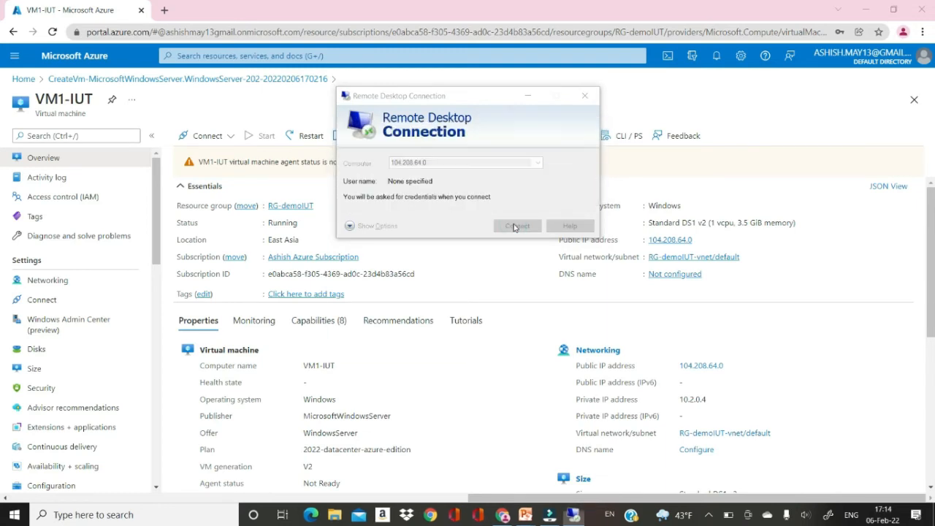
Sign in to the remote computer with the user name demo1 and the account password, and accept its untrusted certificate
{"action": "left_click", "coordinate": [450, 244]}
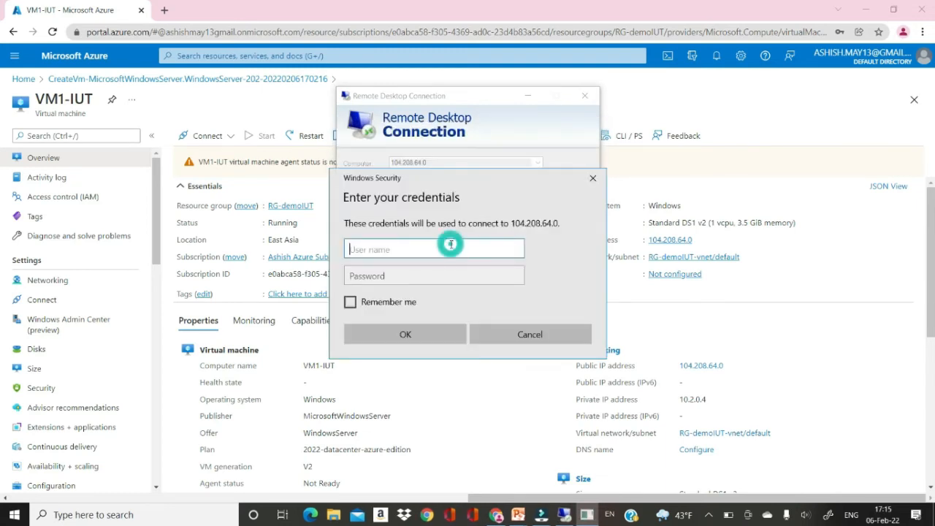
{"action": "type", "text": "demo1"}
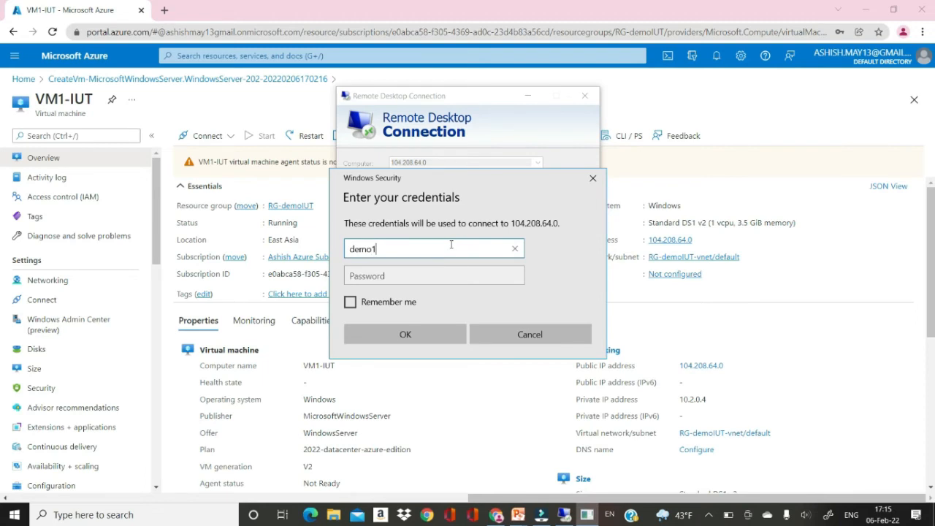
{"action": "left_click", "coordinate": [429, 279]}
{"action": "type", "text": "********"}
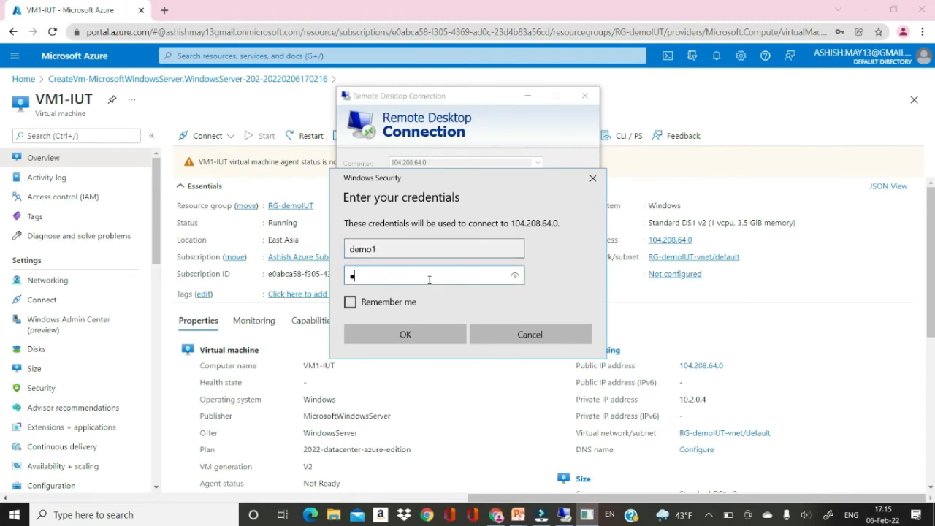
{"action": "type", "text": "******"}
{"action": "left_click", "coordinate": [409, 333]}
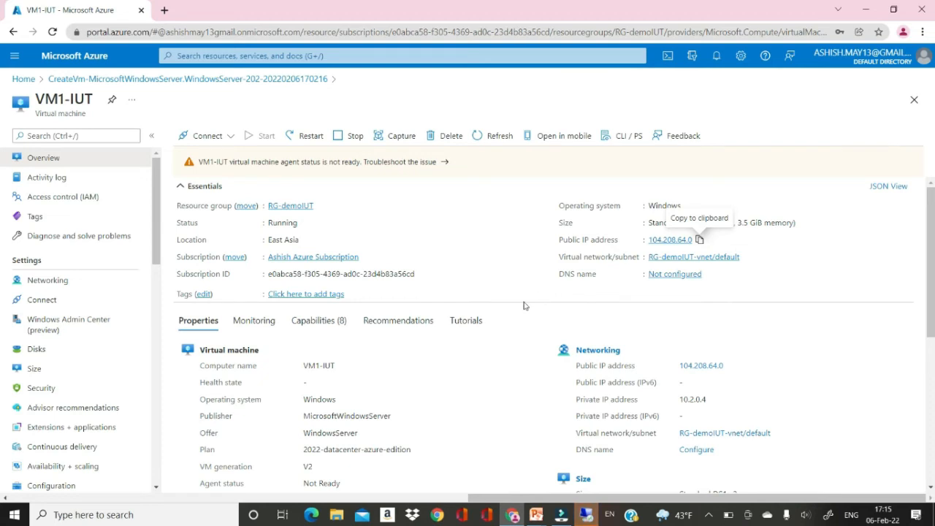
{"action": "left_click", "coordinate": [585, 515]}
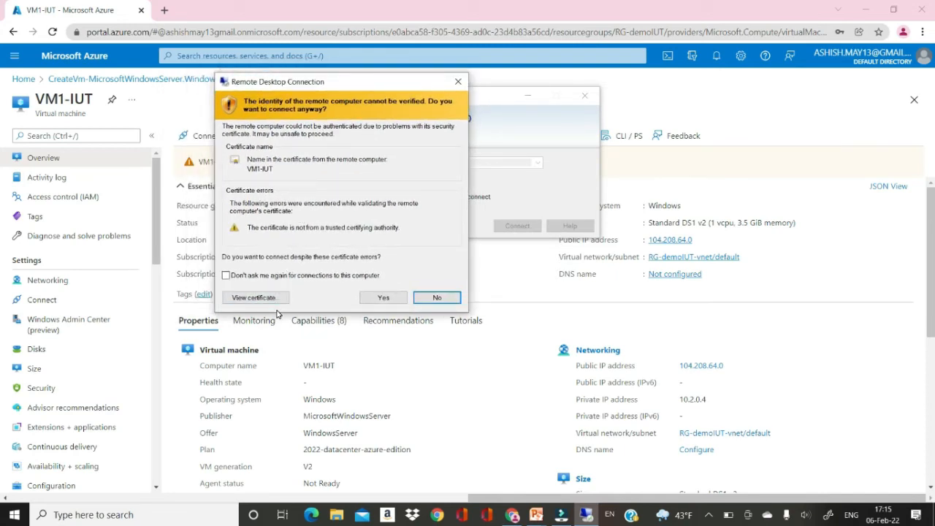
{"action": "left_click", "coordinate": [381, 301]}
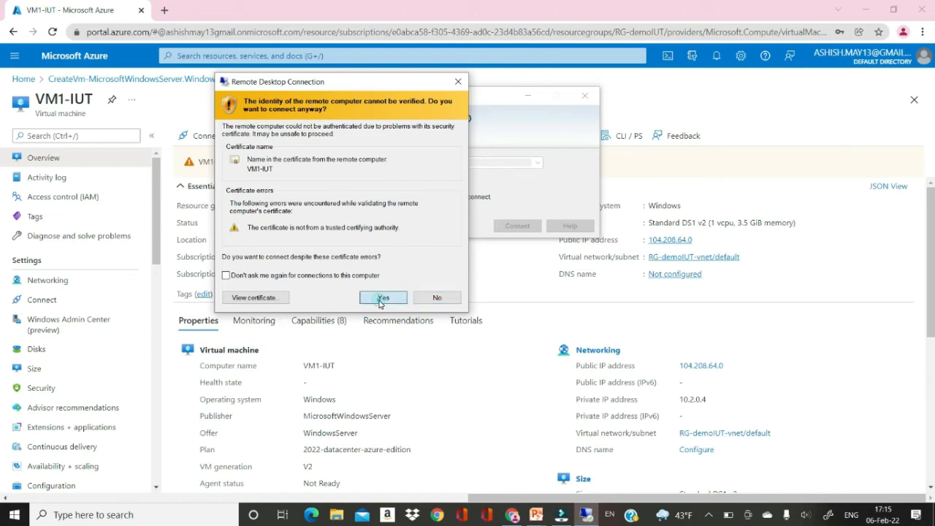
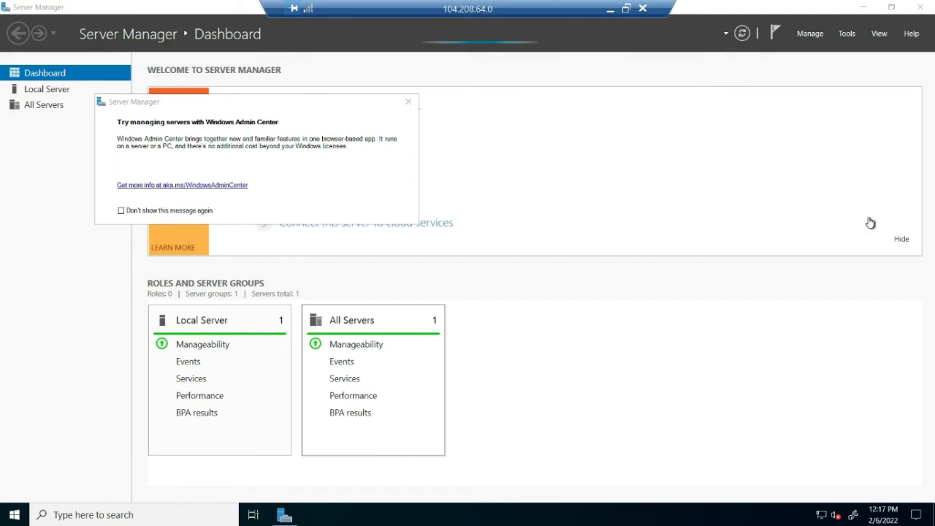
Hide the welcome section in Server Manager and try the remote session as a movable window before returning it to full screen
{"action": "left_click", "coordinate": [901, 240]}
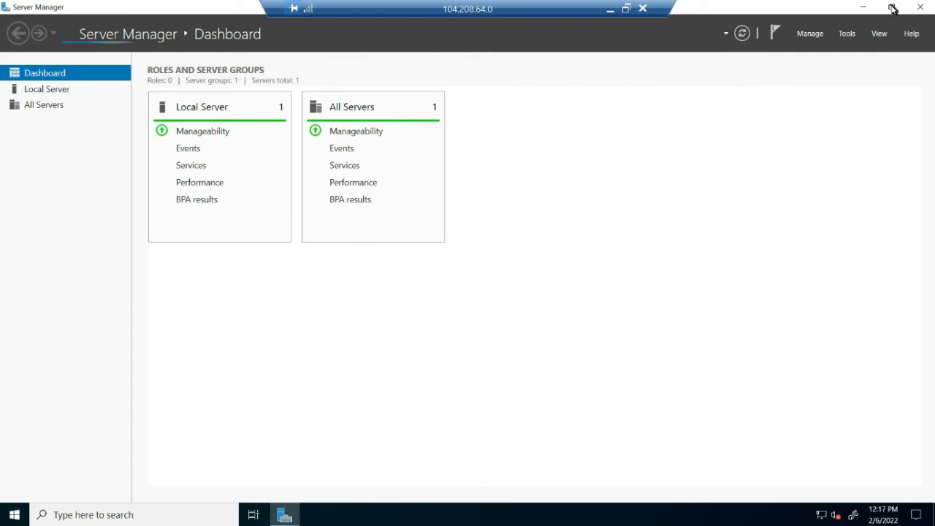
{"action": "left_click", "coordinate": [626, 10]}
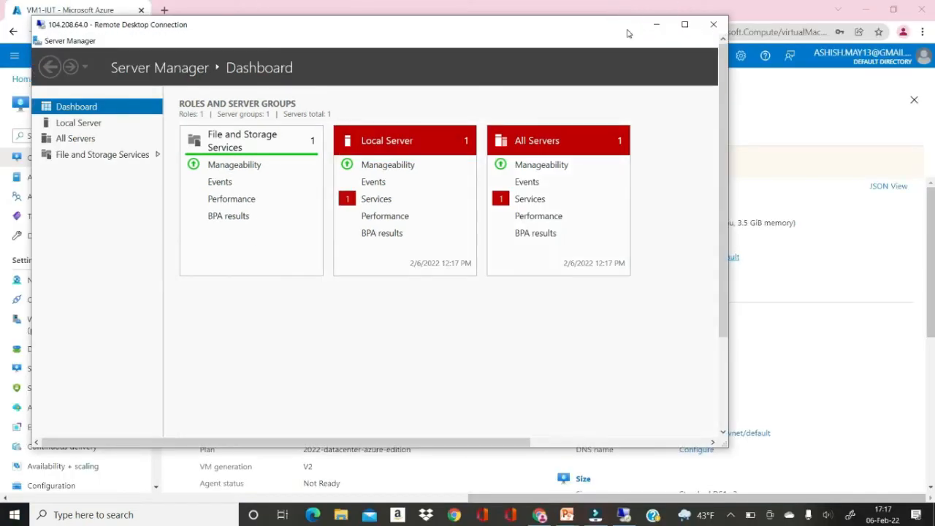
{"action": "left_click_drag", "start_coordinate": [625, 31], "coordinate": [506, 60]}
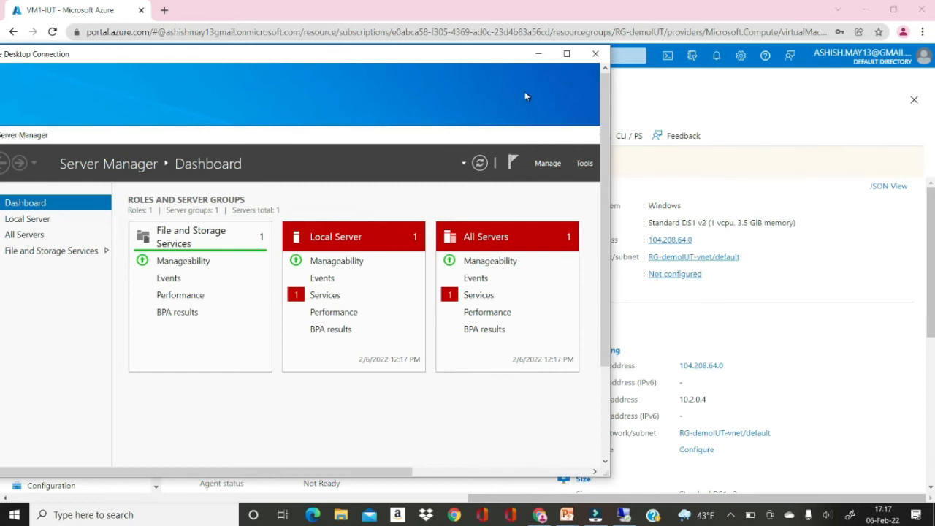
{"action": "left_click_drag", "start_coordinate": [467, 66], "coordinate": [640, 39]}
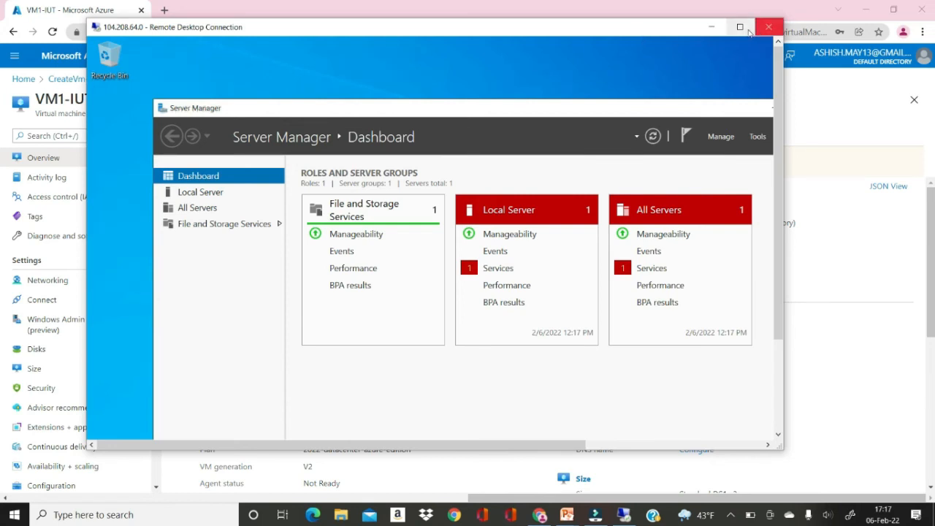
{"action": "left_click", "coordinate": [740, 27]}
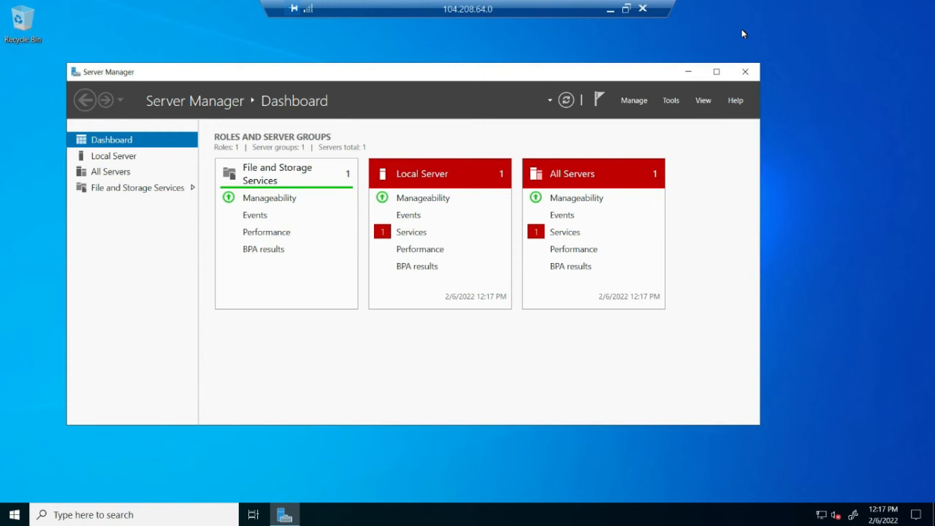
Minimize and reopen the remote desktop session of VM1-IUT, and disconnect from it
{"action": "left_click", "coordinate": [610, 9]}
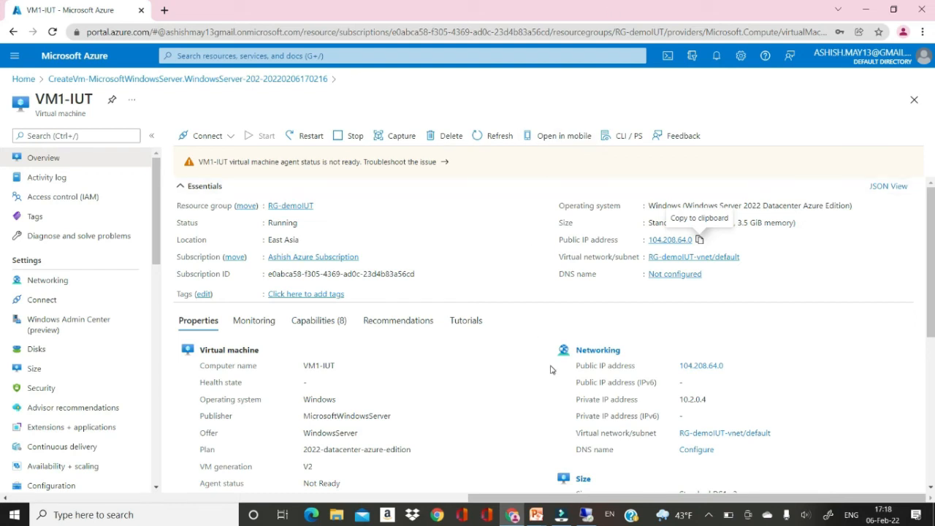
{"action": "mouse_move", "coordinate": [585, 512]}
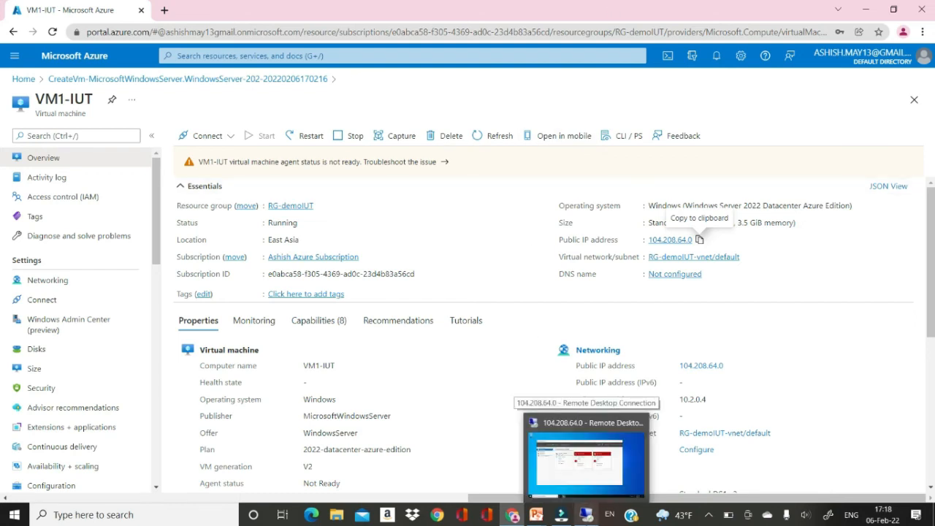
{"action": "left_click", "coordinate": [584, 449]}
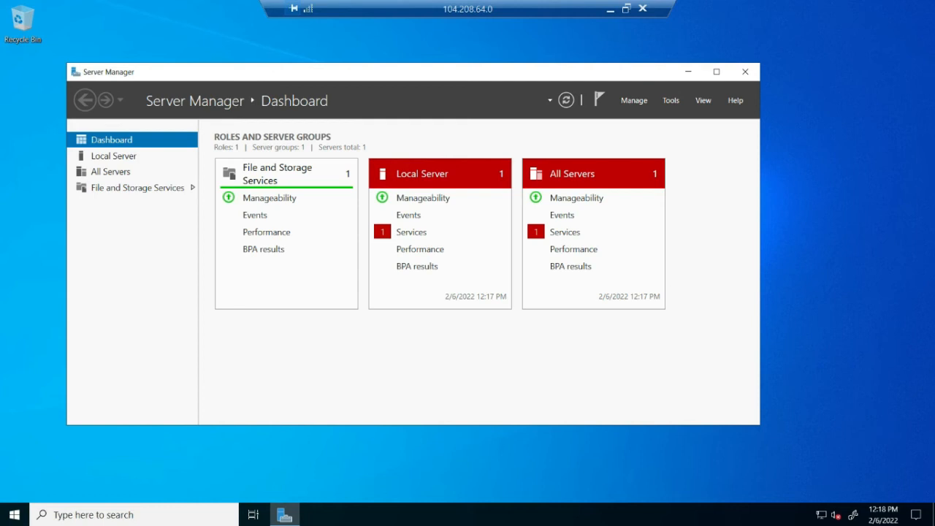
{"action": "left_click", "coordinate": [643, 11]}
{"action": "left_click", "coordinate": [642, 9]}
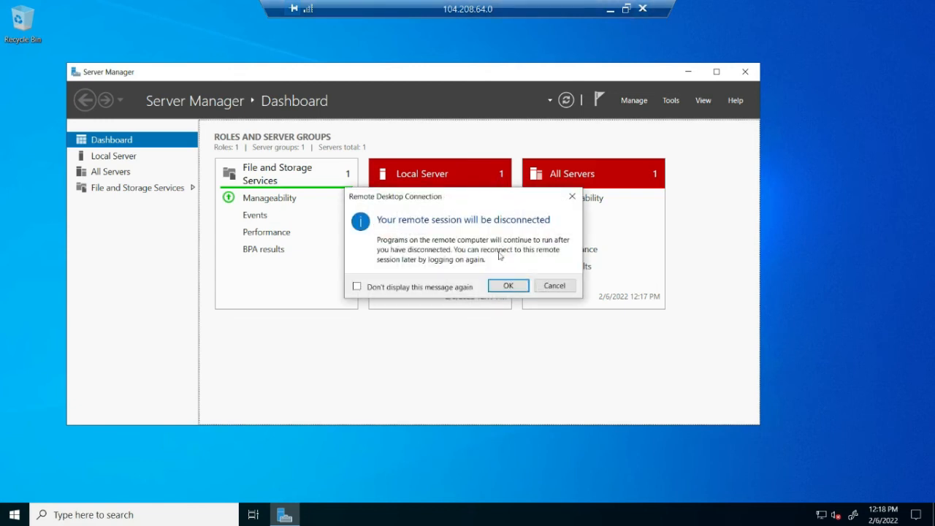
{"action": "left_click", "coordinate": [503, 285]}
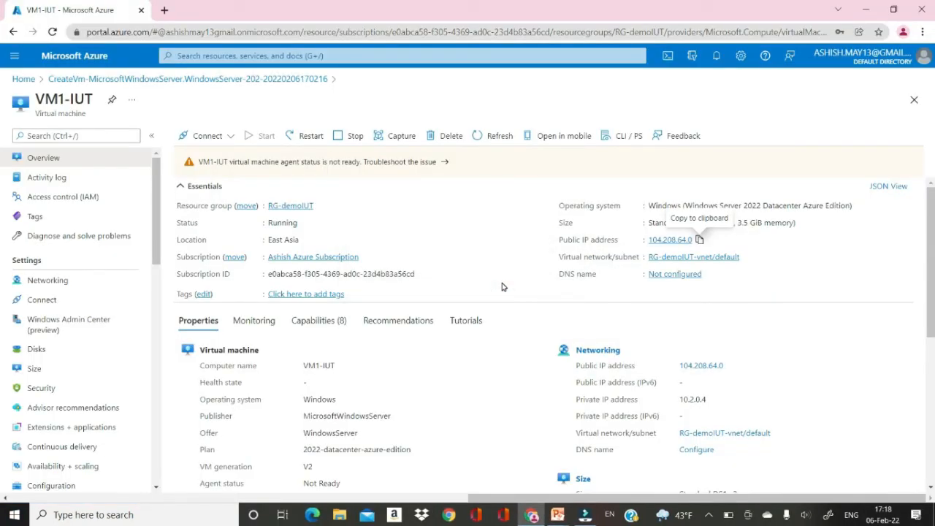
Leave the VM1-IUT overview and delete its CreateVm deployment record, confirming the deletion
{"action": "left_click", "coordinate": [913, 101]}
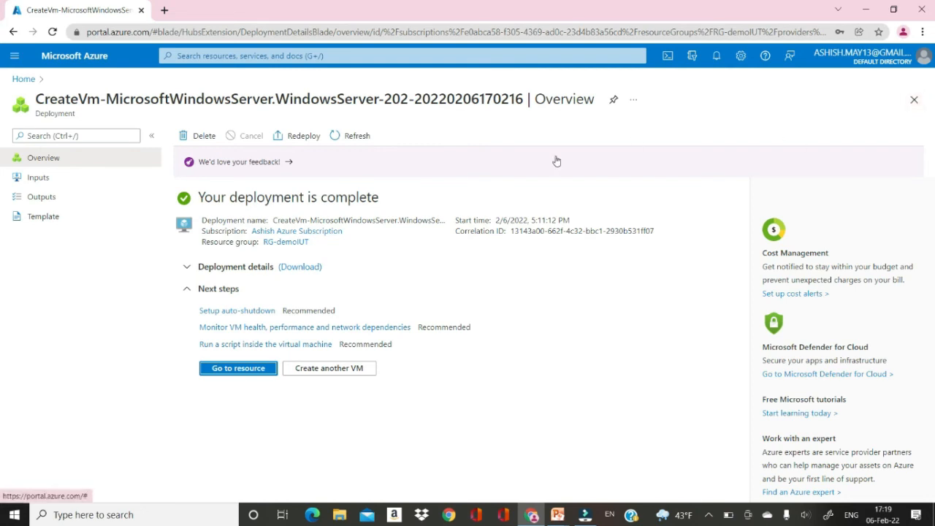
{"action": "left_click", "coordinate": [205, 136]}
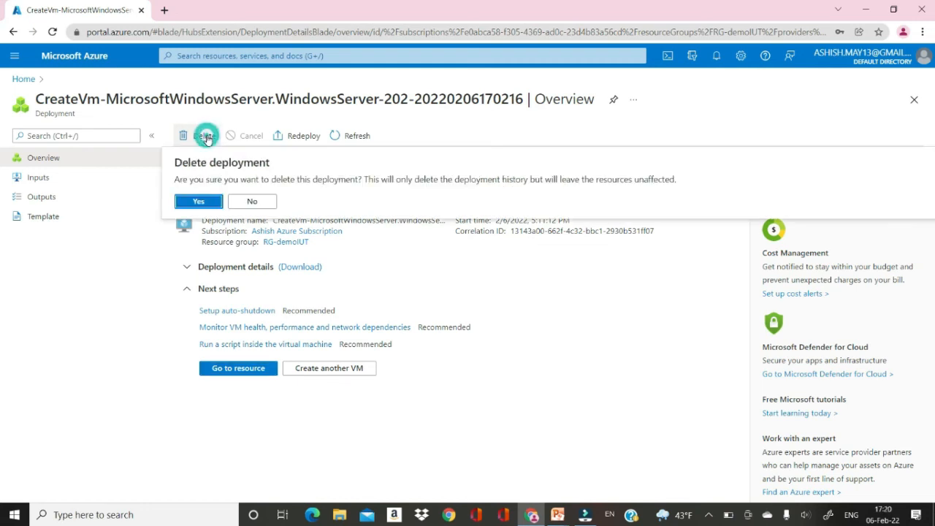
{"action": "left_click", "coordinate": [197, 202]}
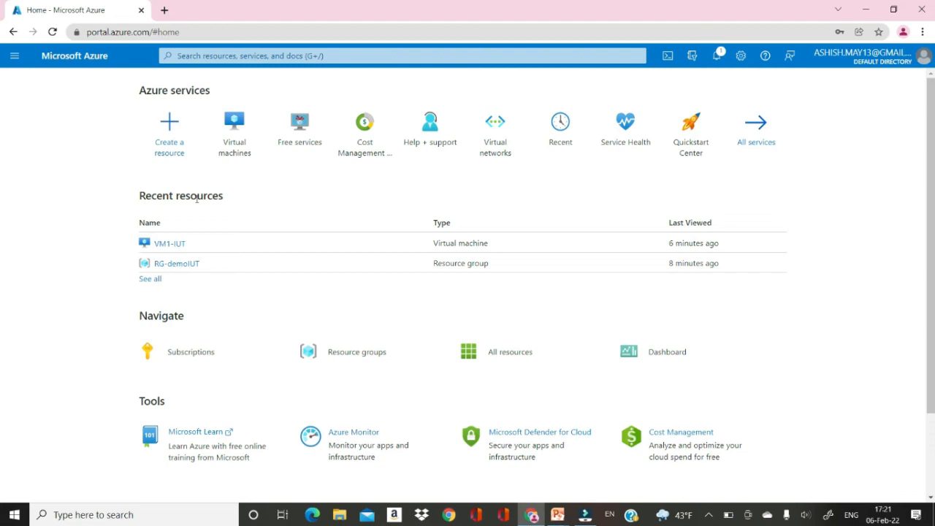
Delete the virtual machine VM1-IUT from the list of virtual machines, entering yes as the deletion confirmation
{"action": "left_click", "coordinate": [234, 130]}
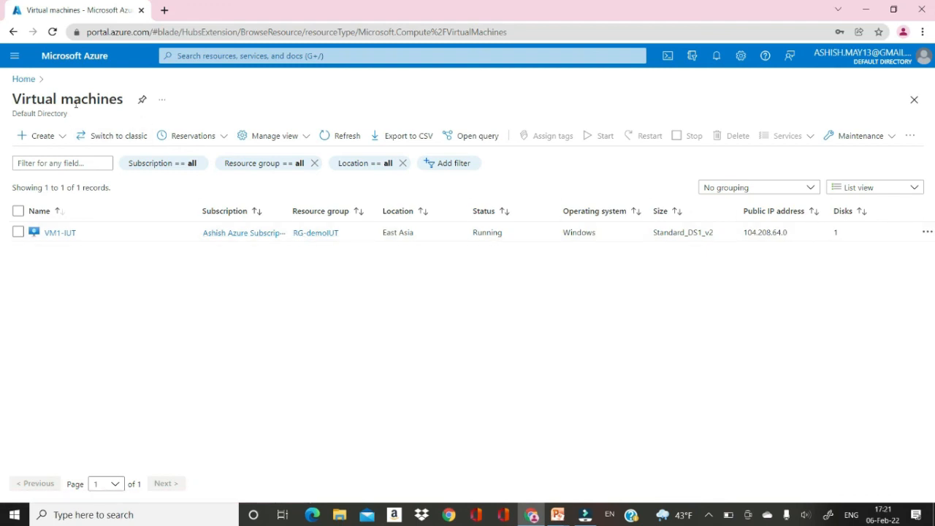
{"action": "left_click", "coordinate": [18, 233]}
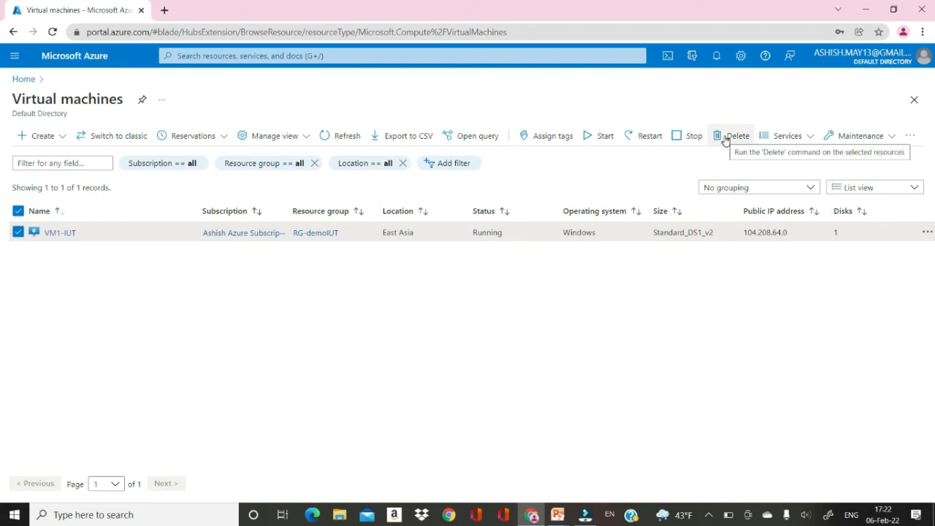
{"action": "left_click", "coordinate": [927, 232]}
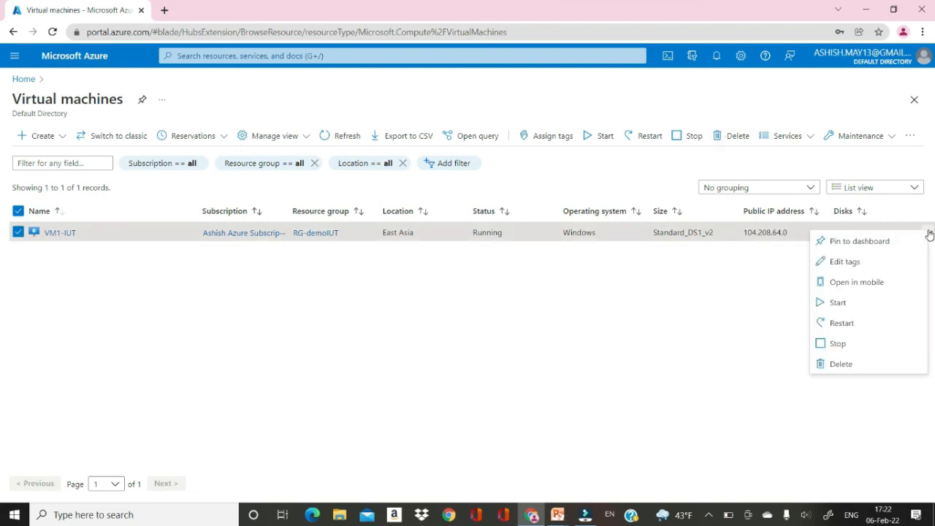
{"action": "left_click", "coordinate": [834, 368]}
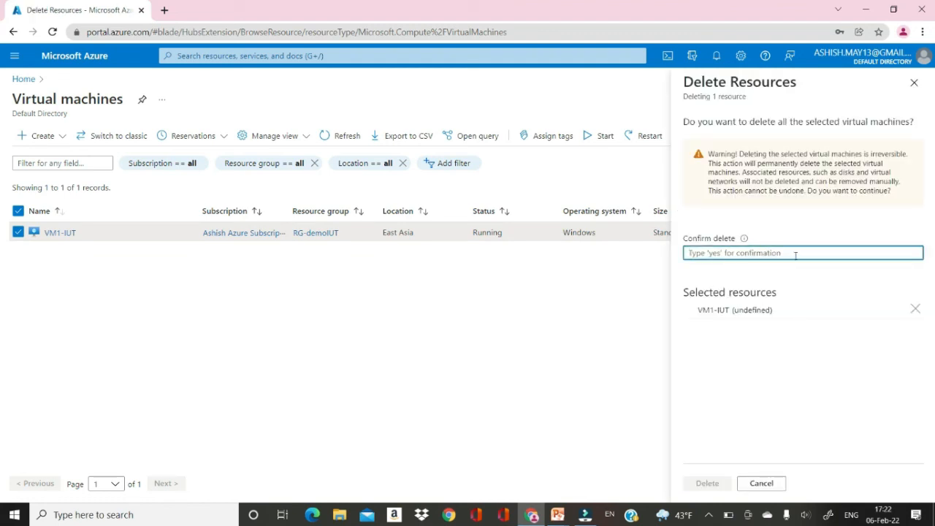
{"action": "type", "text": "yes"}
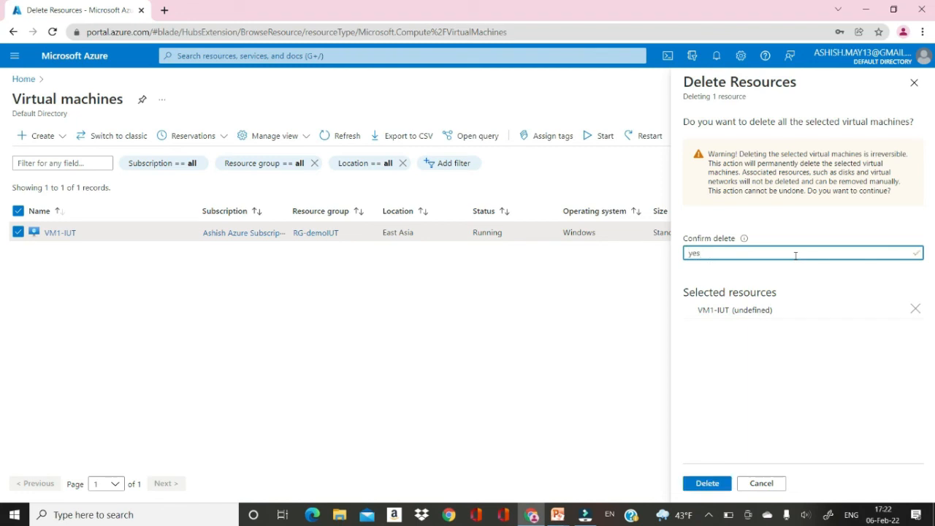
{"action": "left_click", "coordinate": [696, 485]}
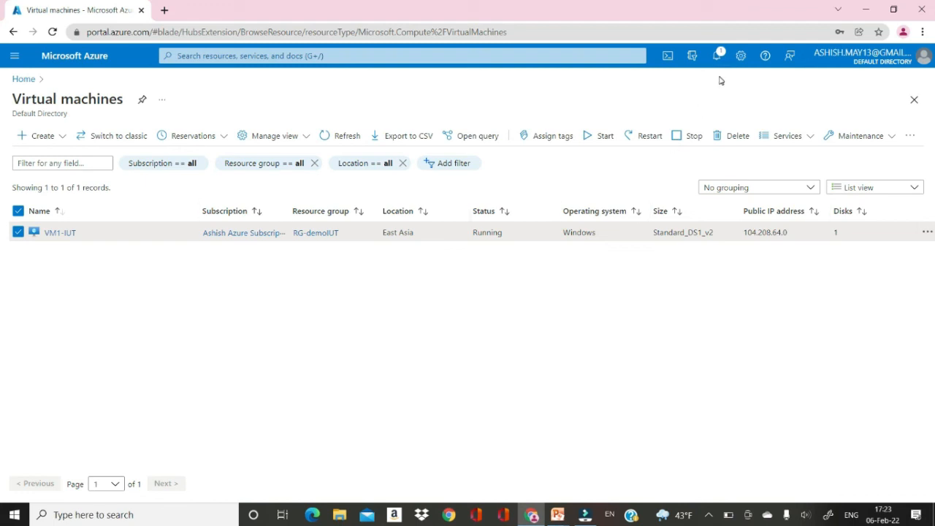
Check the deletion's progress in the notifications, refresh the virtual machines list and return to the portal home page
{"action": "left_click", "coordinate": [718, 55]}
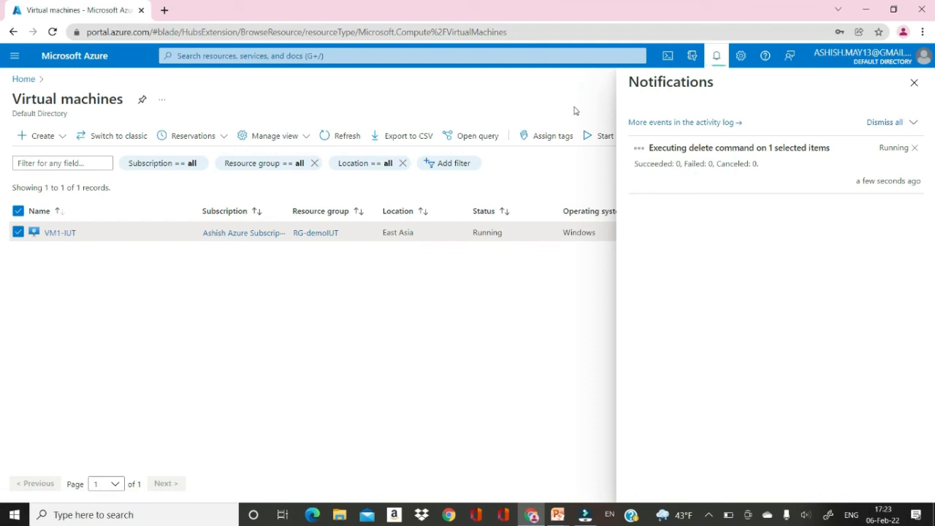
{"action": "left_click", "coordinate": [913, 85]}
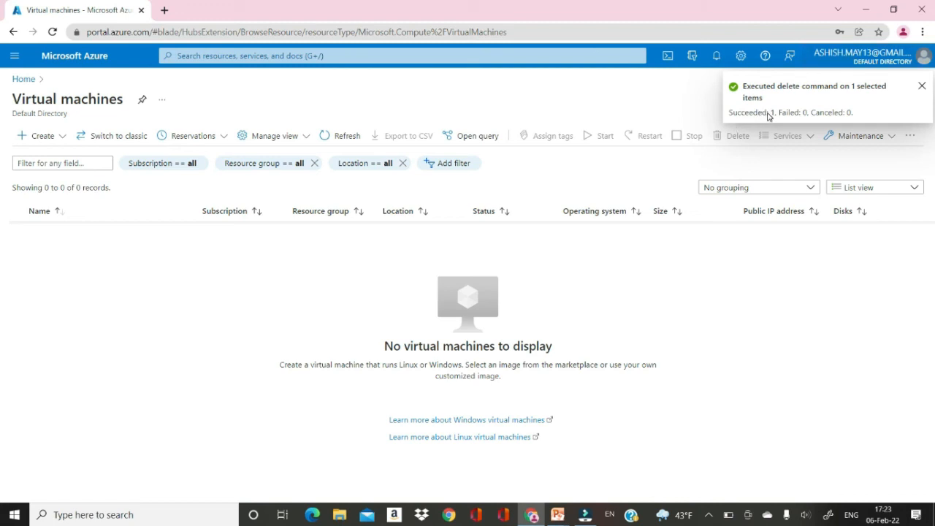
{"action": "left_click", "coordinate": [921, 87]}
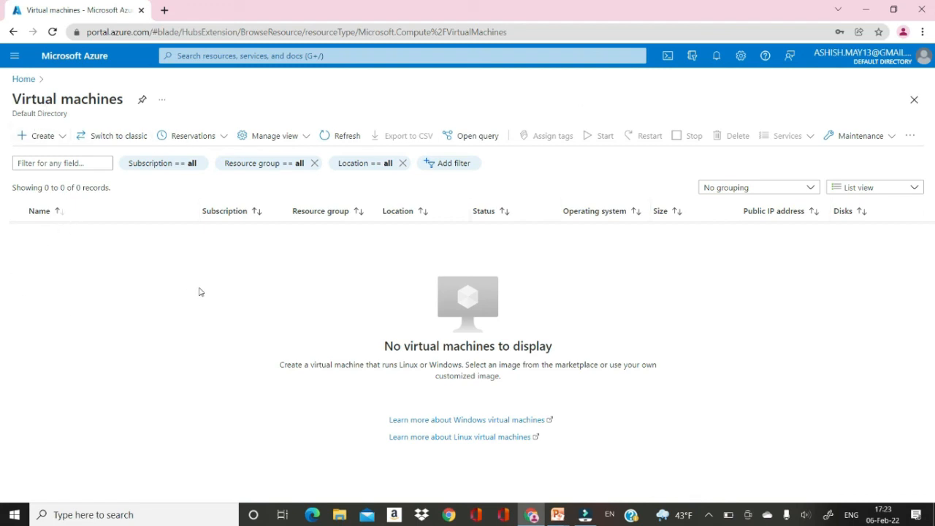
{"action": "left_click", "coordinate": [325, 136]}
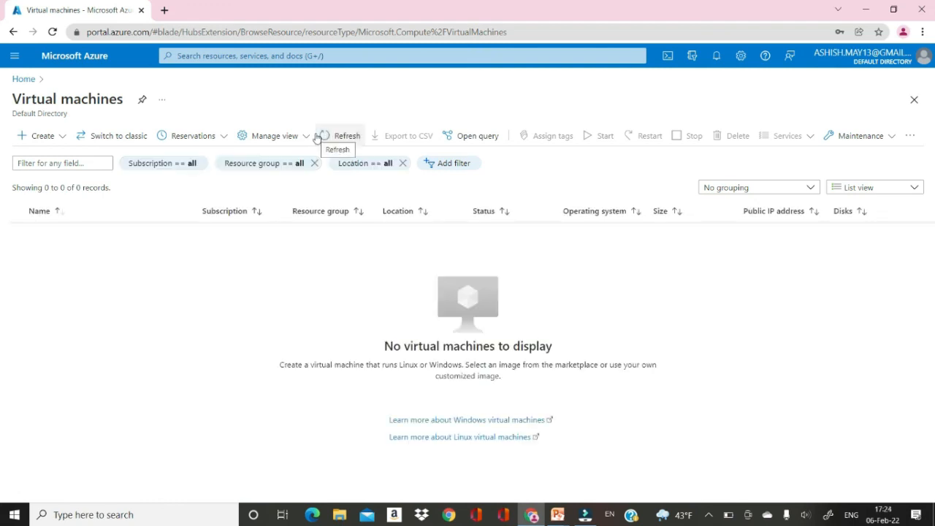
{"action": "left_click", "coordinate": [913, 100]}
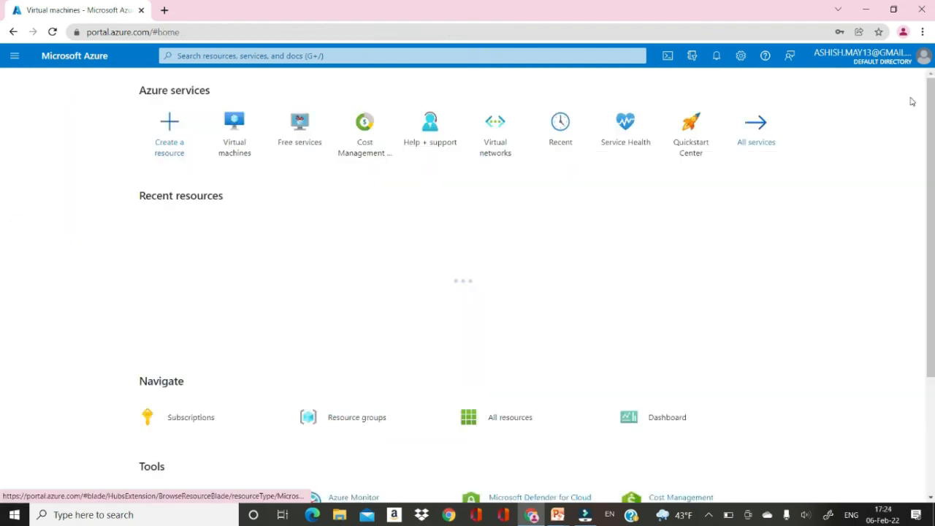